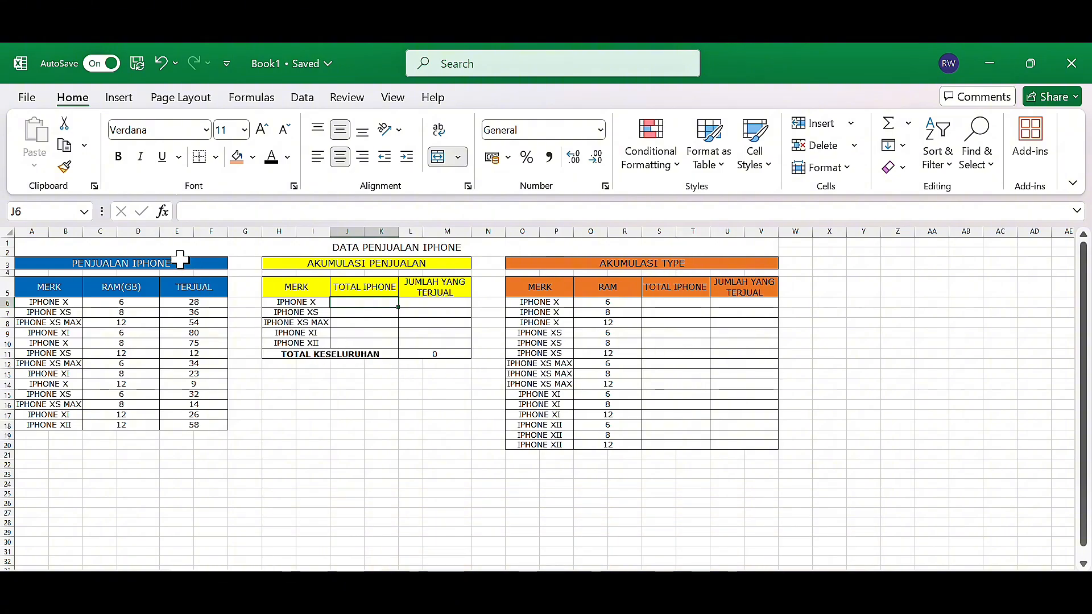
left_click_drag(178, 260, 146, 434)
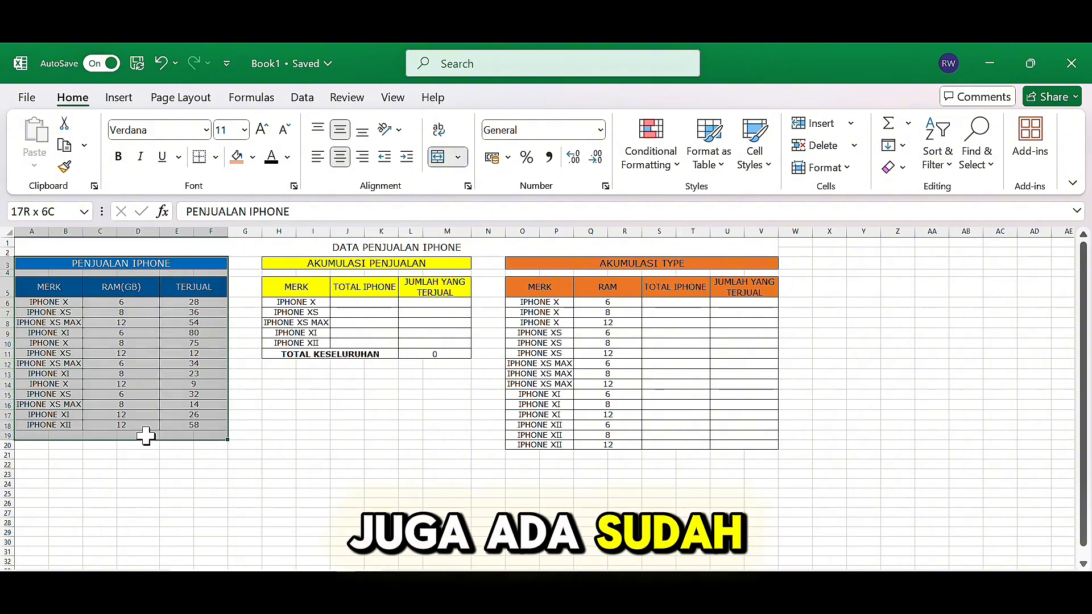
left_click(121, 354)
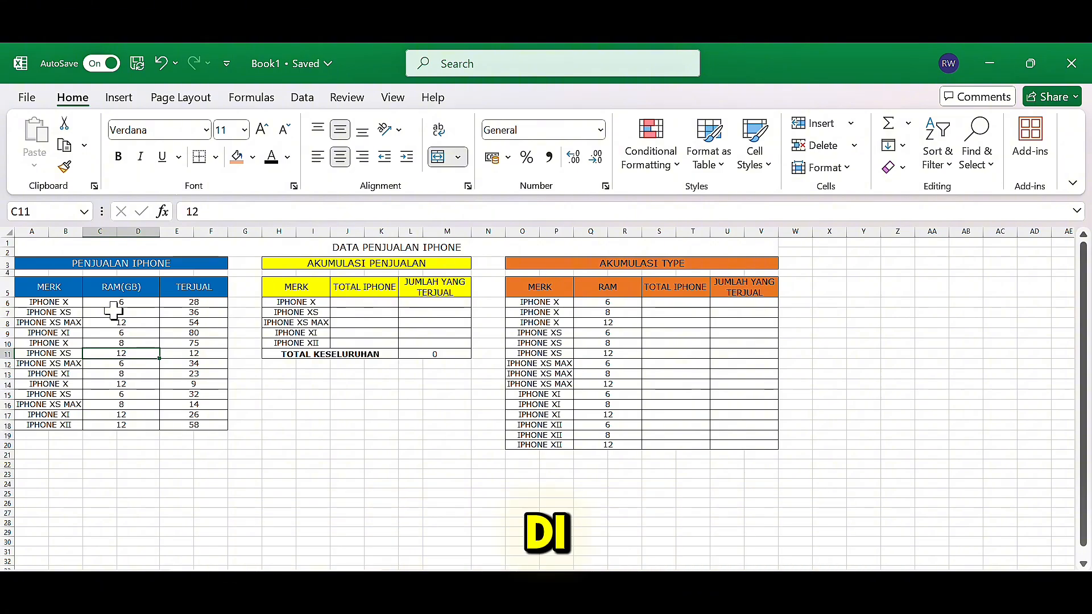
left_click_drag(393, 301, 427, 353)
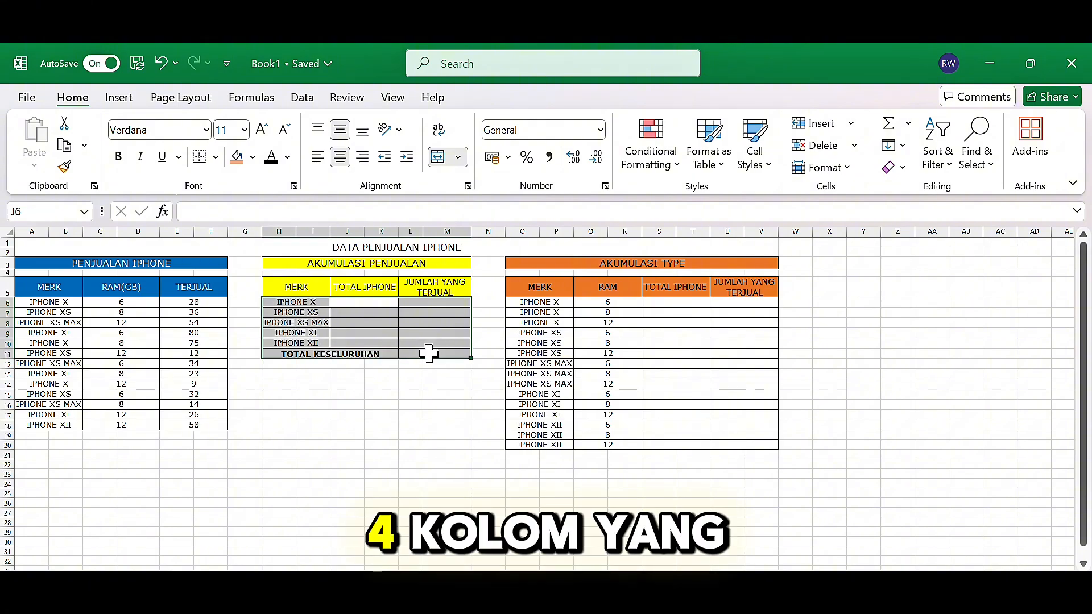
left_click_drag(648, 312, 711, 366)
left_click(692, 351)
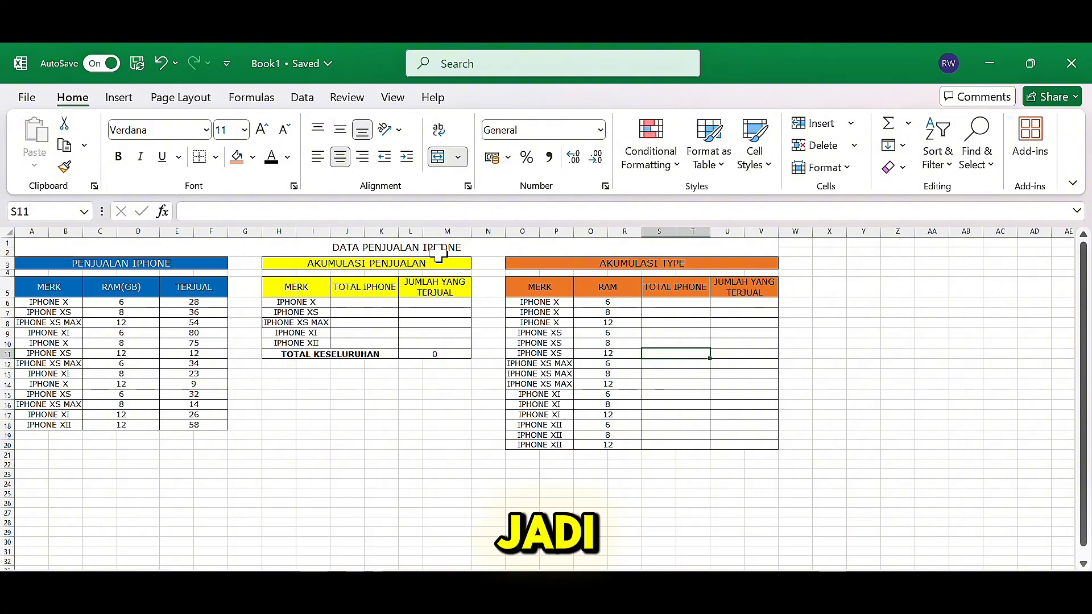
Step: Begin a COUNTIF formula in cell J6 with the sales table's MERK entries A6:B18 as its range
left_click(358, 311)
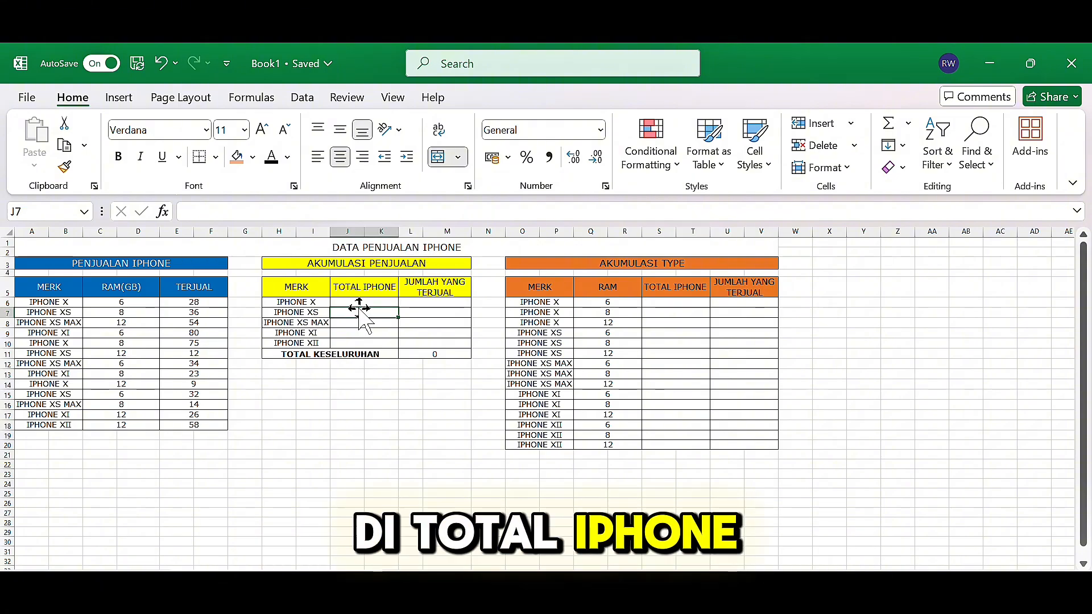
left_click(359, 302)
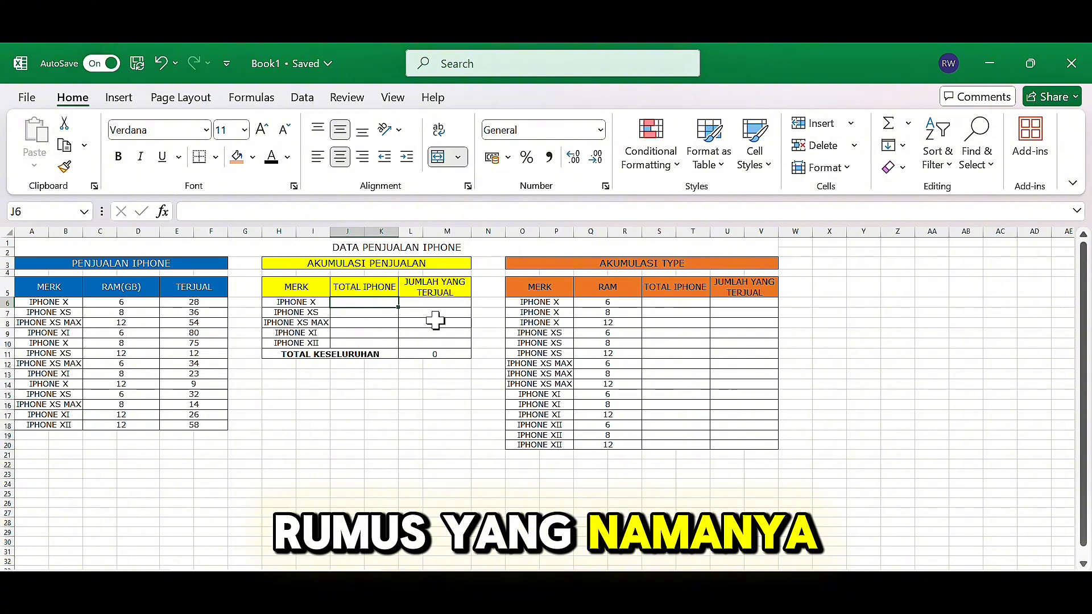
type("=")
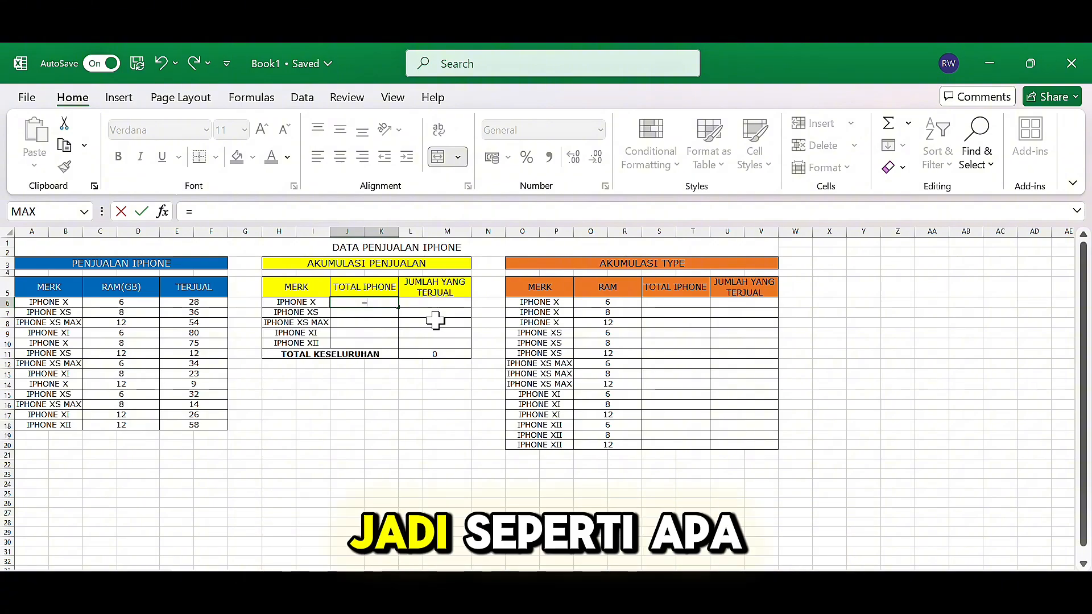
type("COUN")
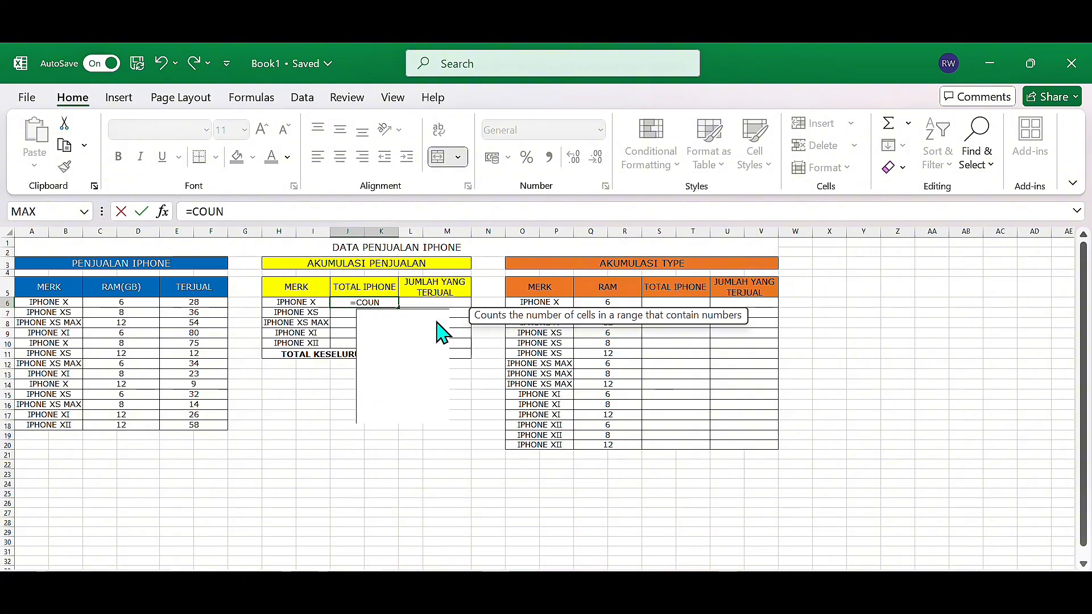
type("TIF")
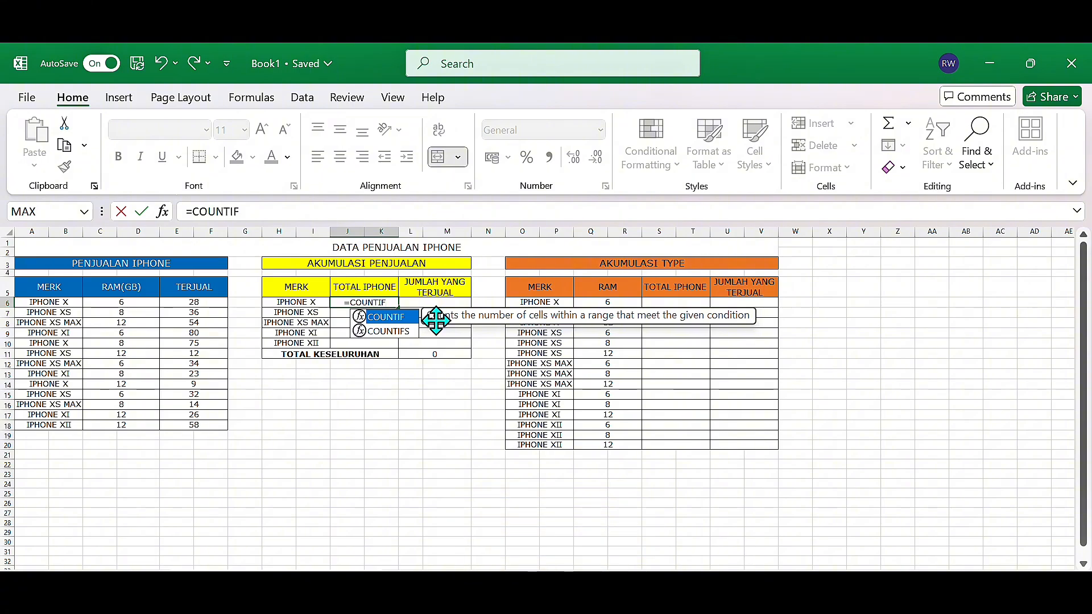
type("(")
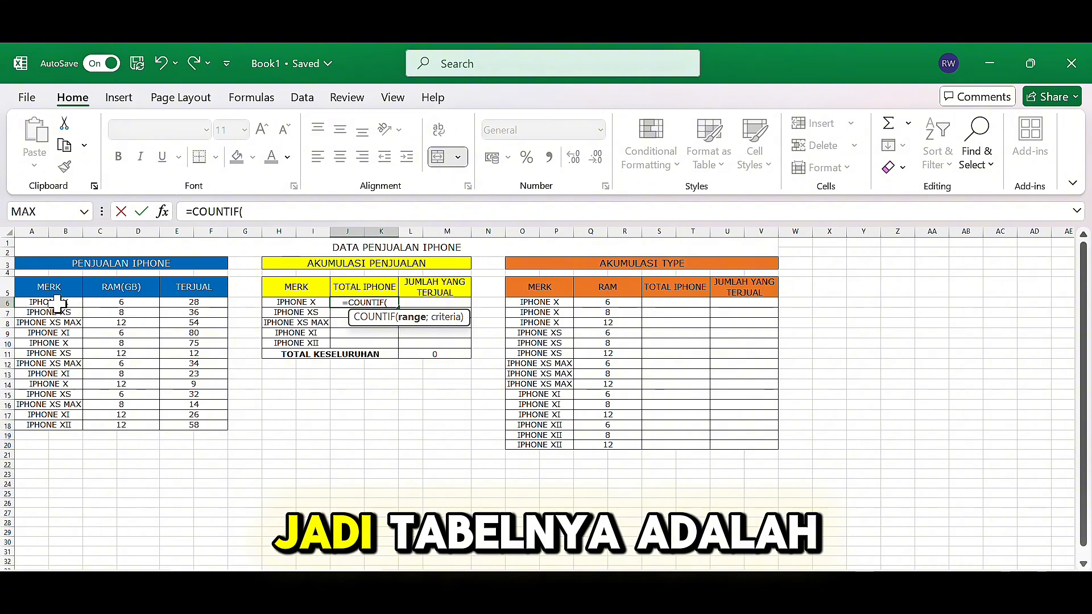
left_click_drag(57, 304, 49, 428)
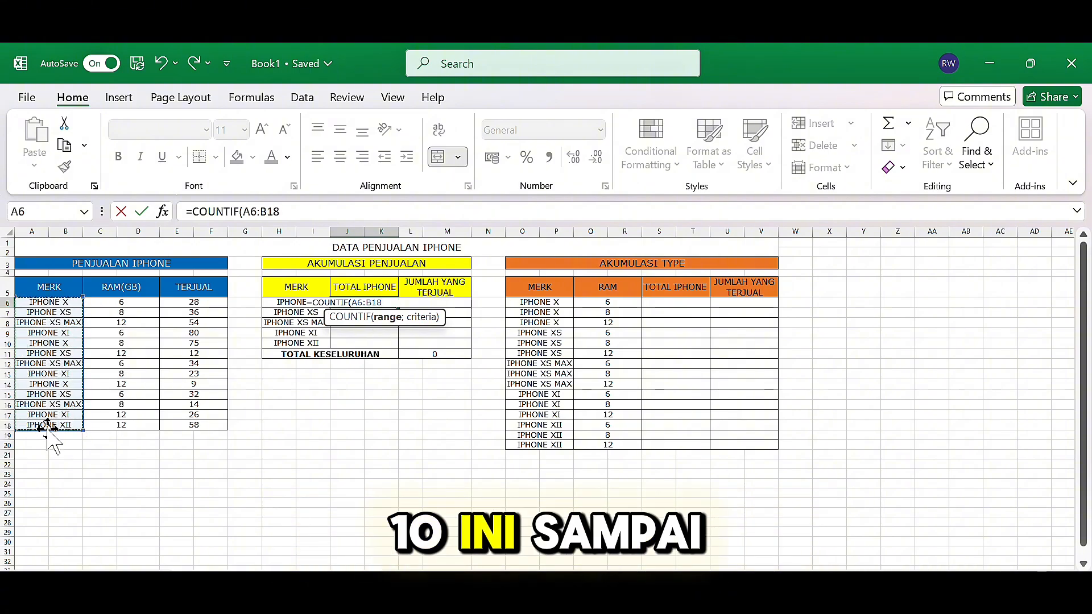
left_click_drag(121, 263, 132, 347)
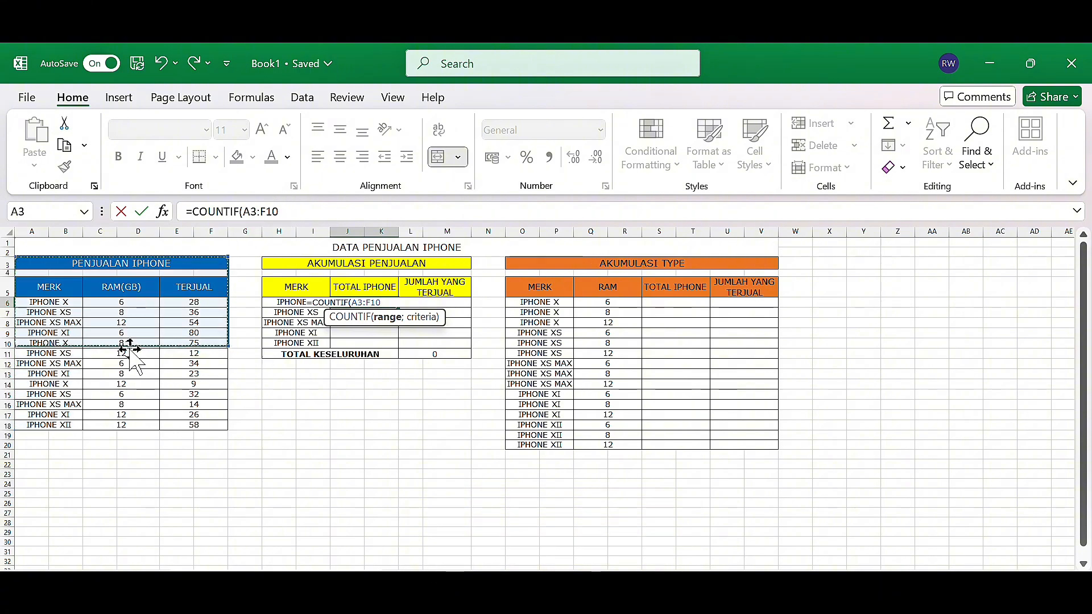
left_click_drag(69, 303, 70, 380)
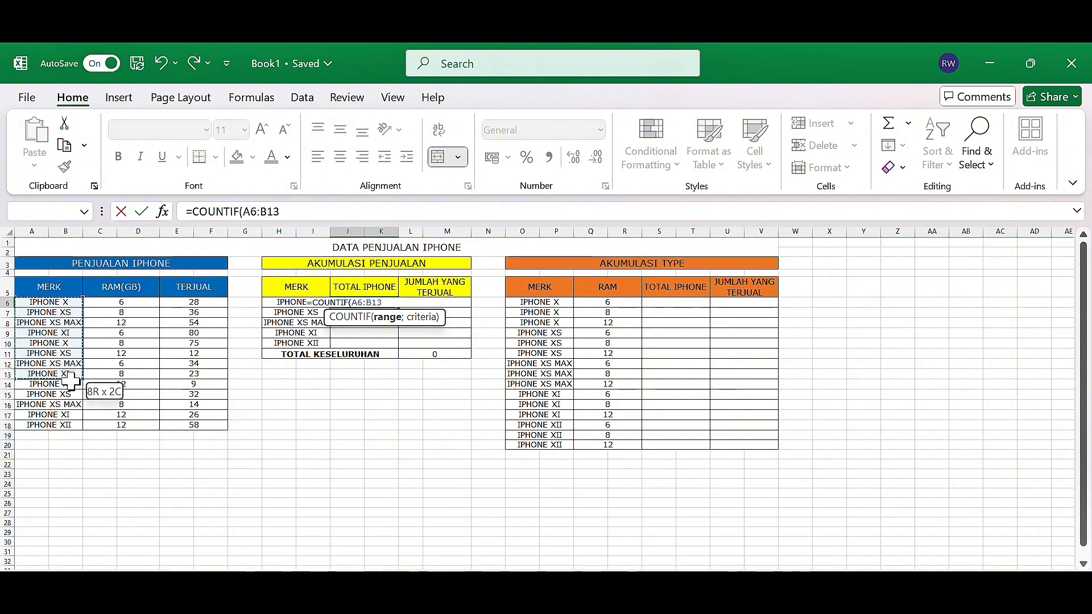
left_click_drag(62, 427, 61, 428)
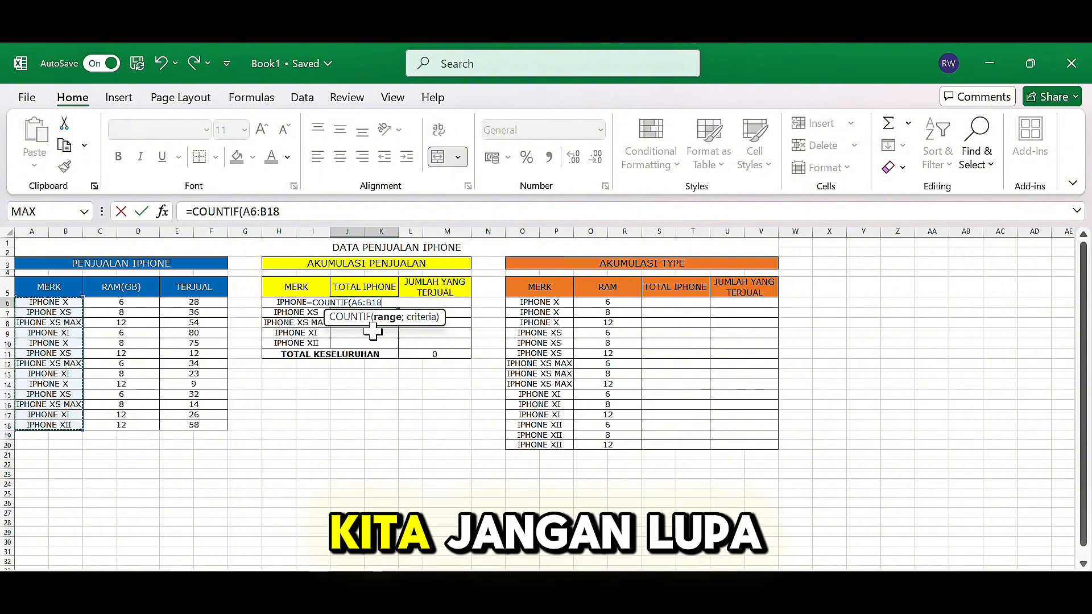
Step: Make the COUNTIF range absolute as $A$6:$B$18 and complete the formula with H6 as the criterion
key("F4")
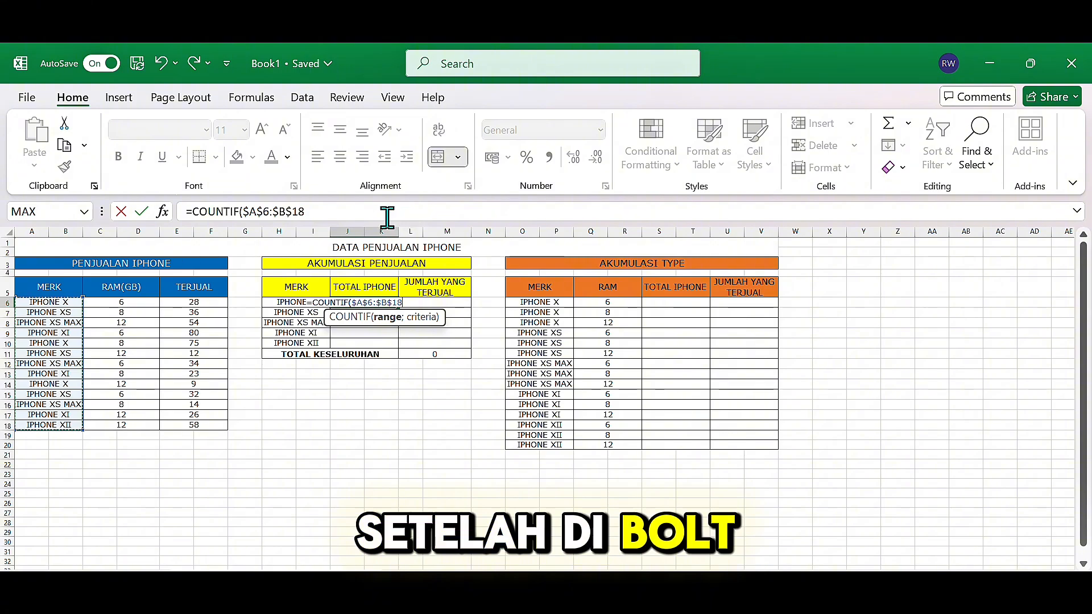
left_click(386, 216)
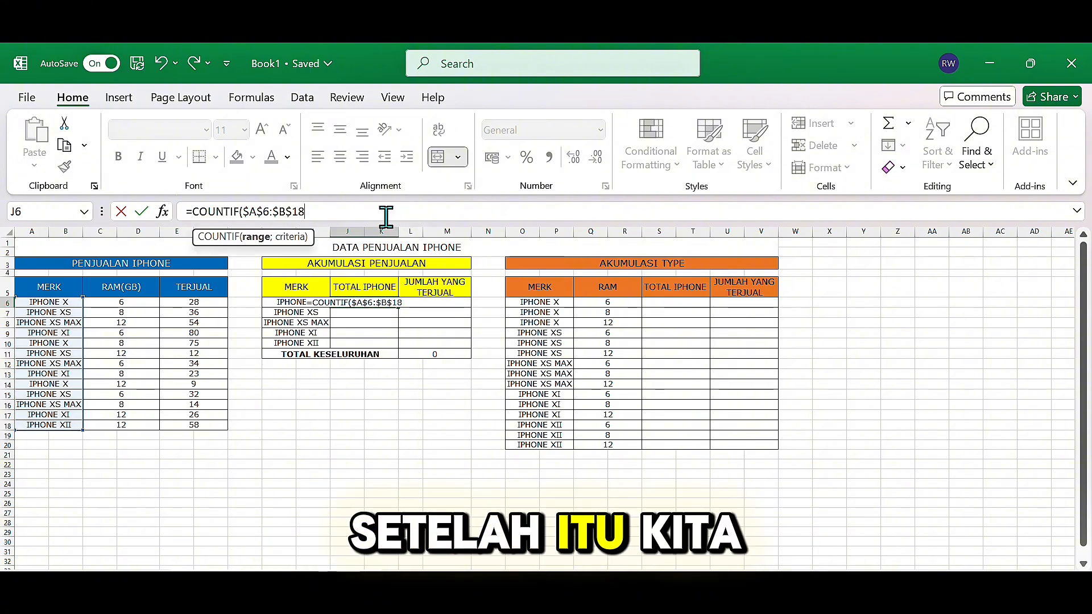
type(";")
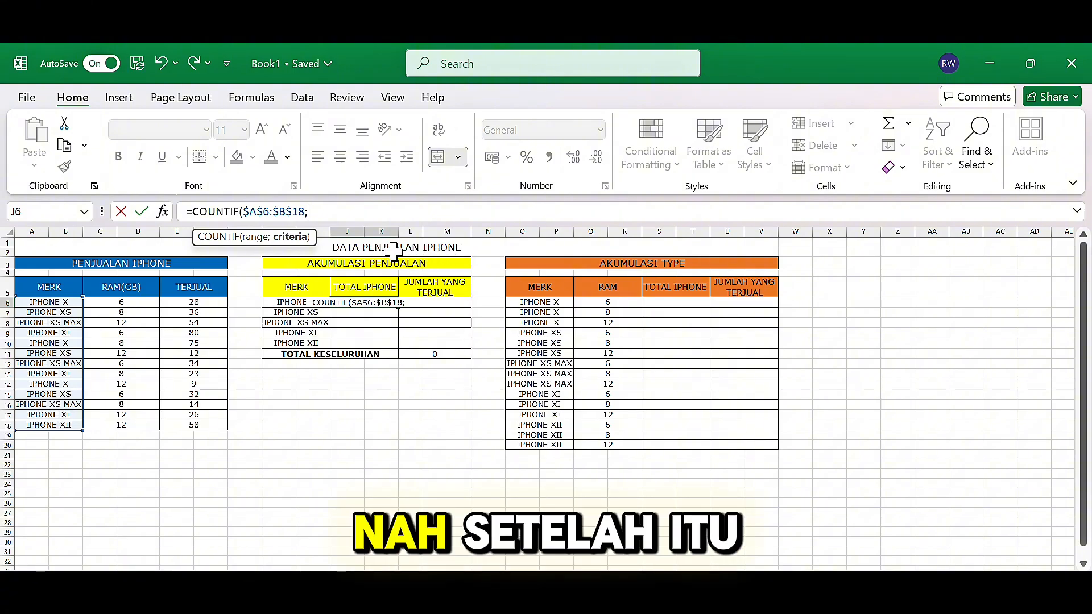
left_click(276, 300)
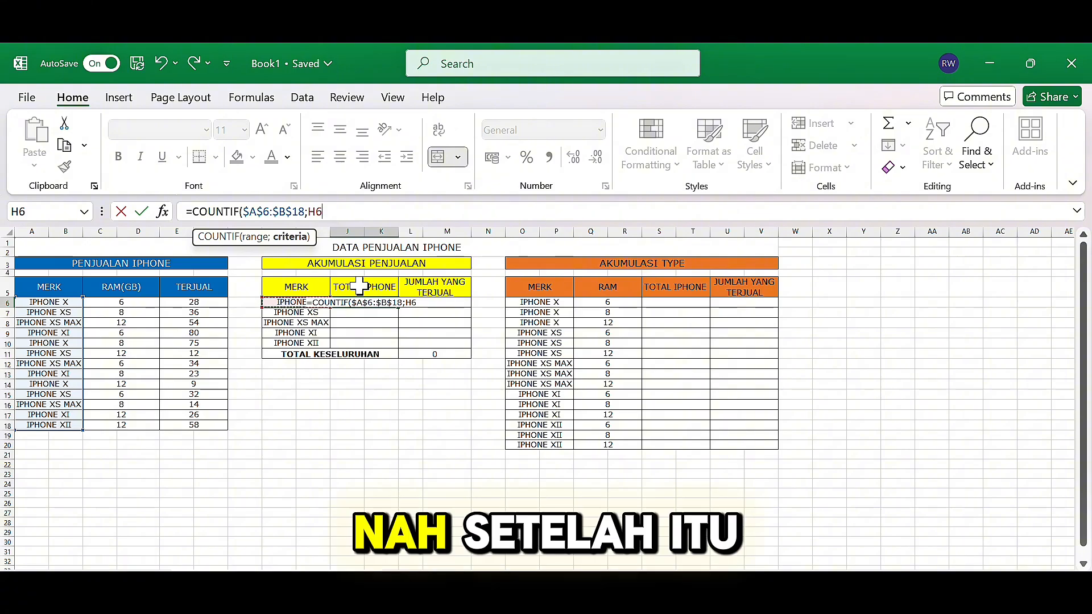
type(")")
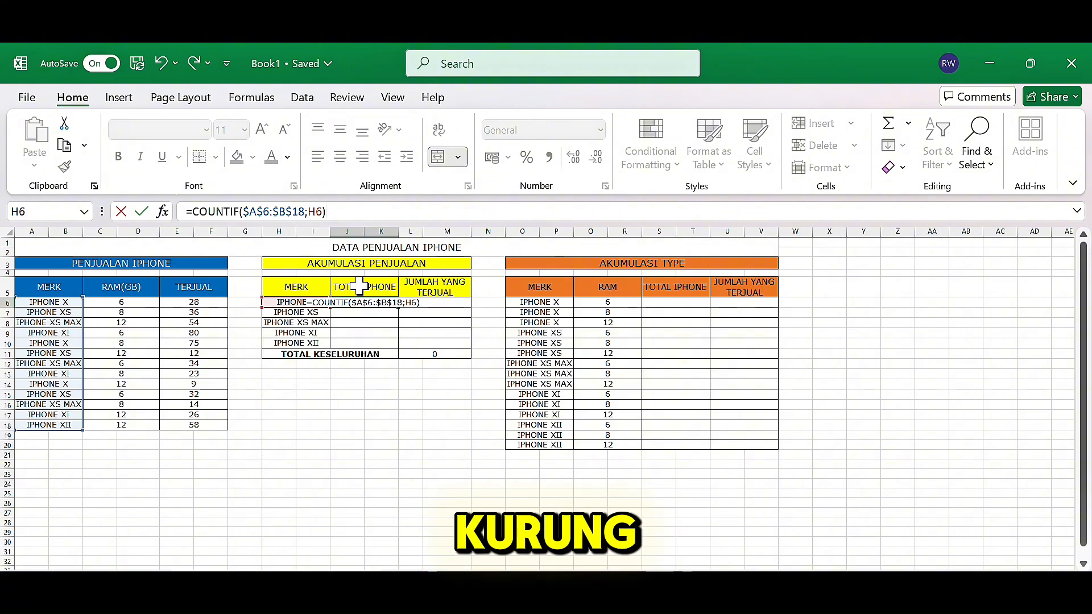
key("Return")
Step: Fill the COUNTIF formula from J6 down to J10 for the remaining iPhone models
left_click(384, 303)
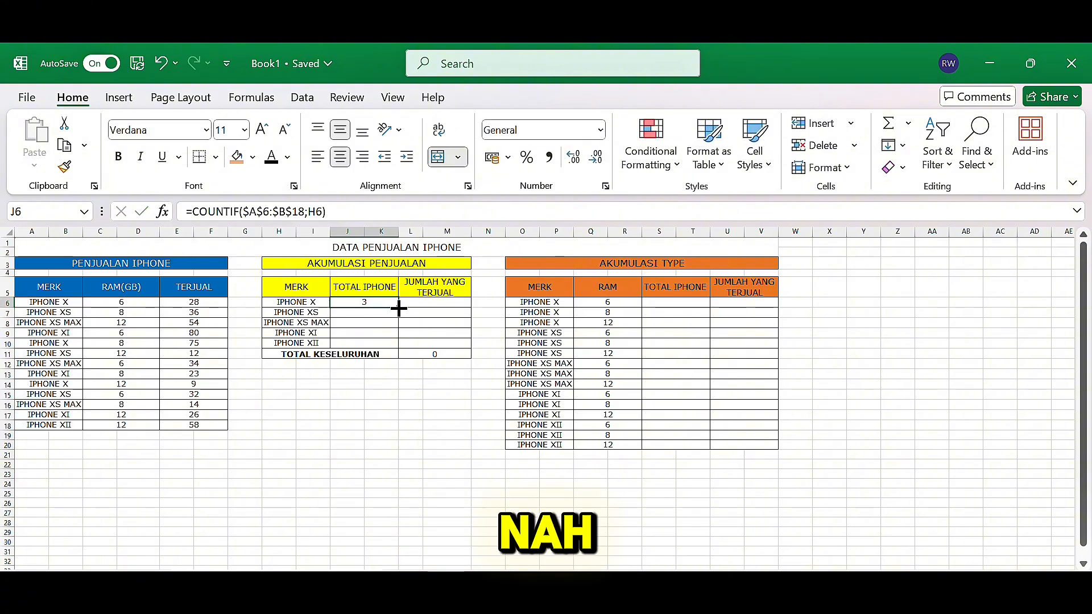
left_click_drag(394, 339, 393, 348)
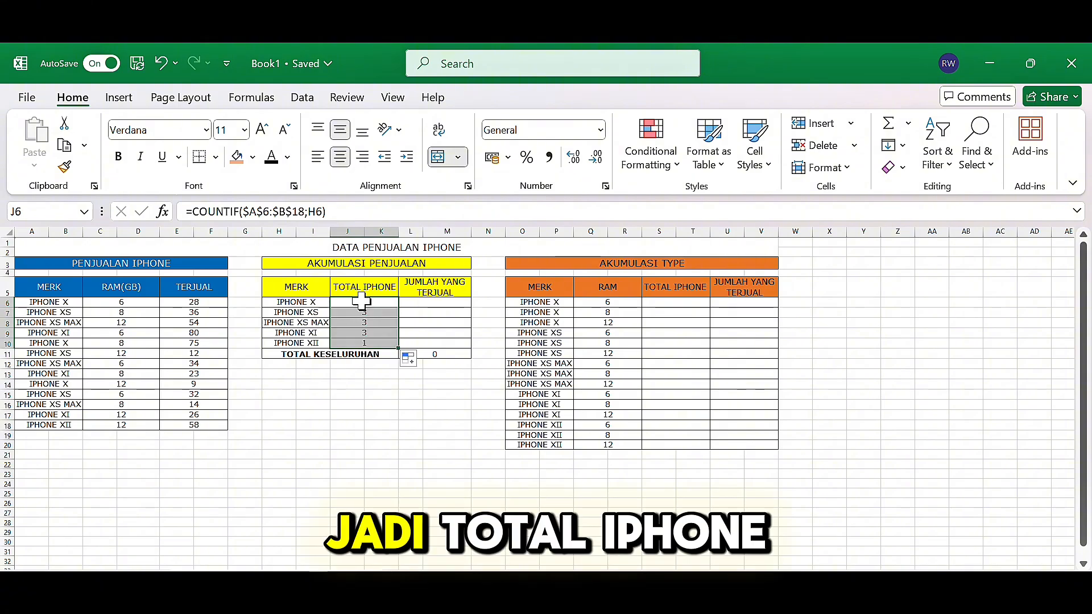
left_click(364, 303)
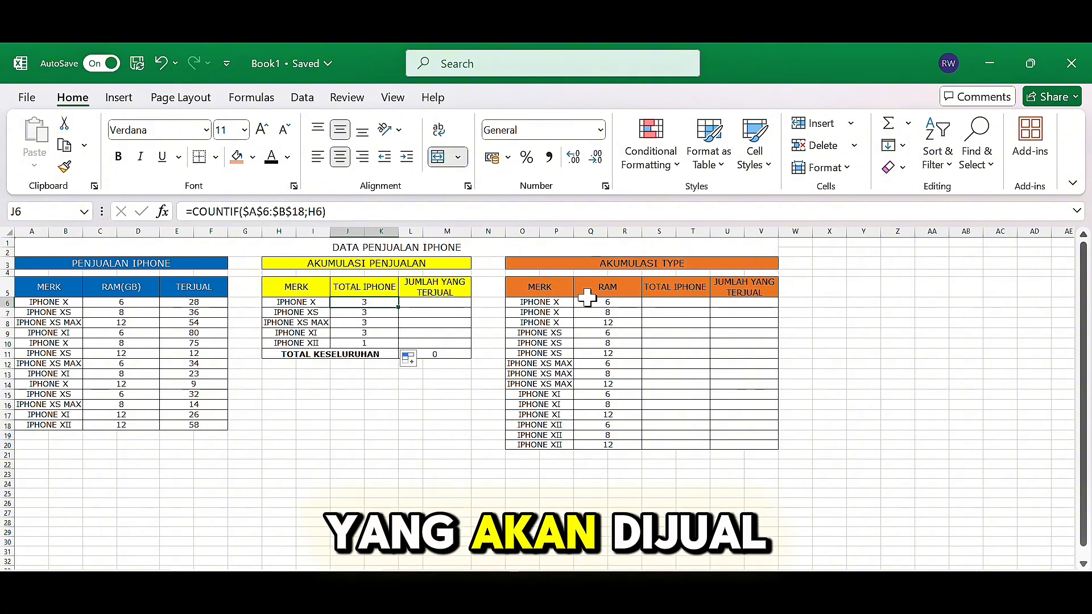
Step: Check the TOTAL IPHONE counts against their MERK criteria and the matching entries in the sales table
left_click_drag(603, 302, 592, 447)
left_click(373, 301)
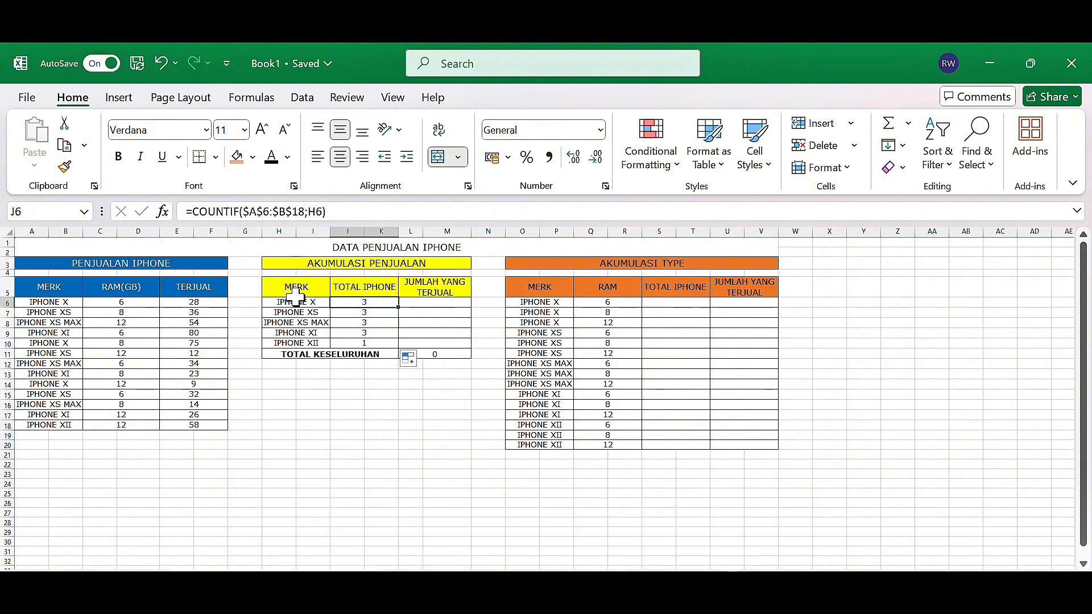
left_click(297, 300)
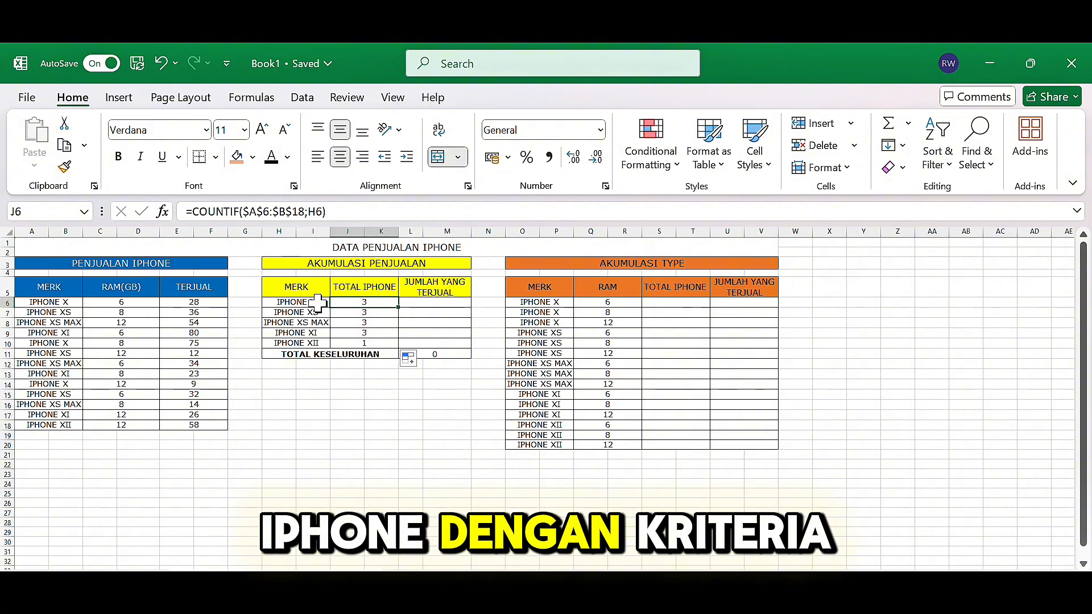
left_click(315, 303)
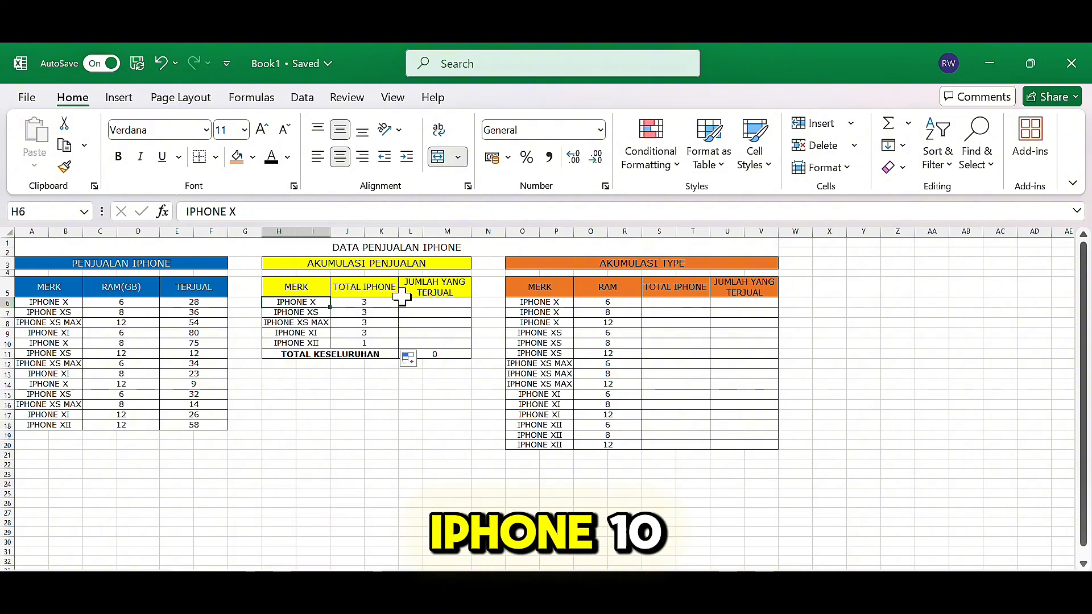
left_click(350, 343)
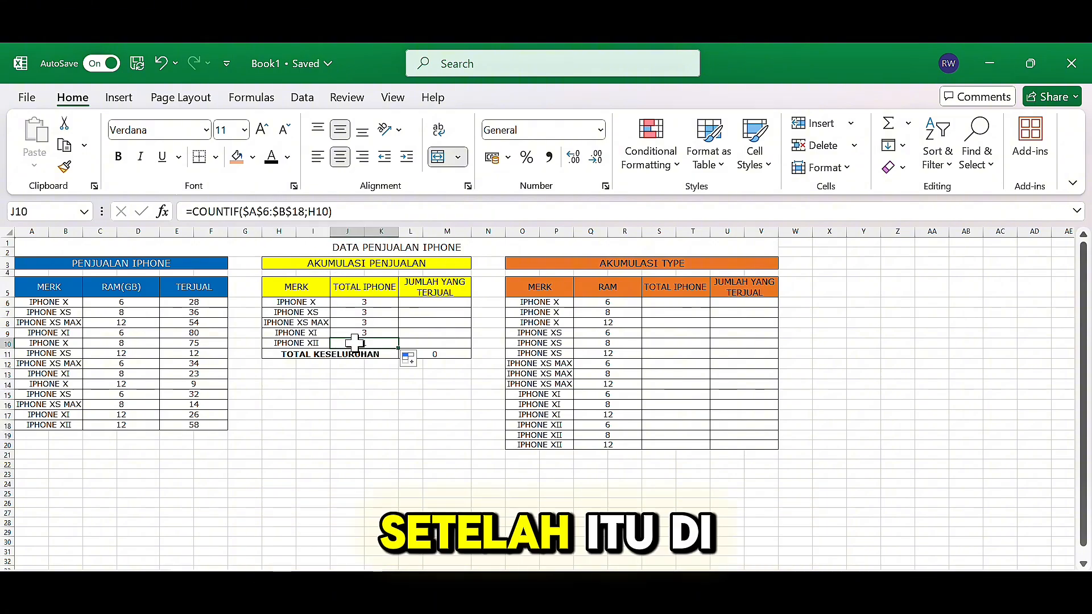
left_click(317, 353)
left_click(317, 342)
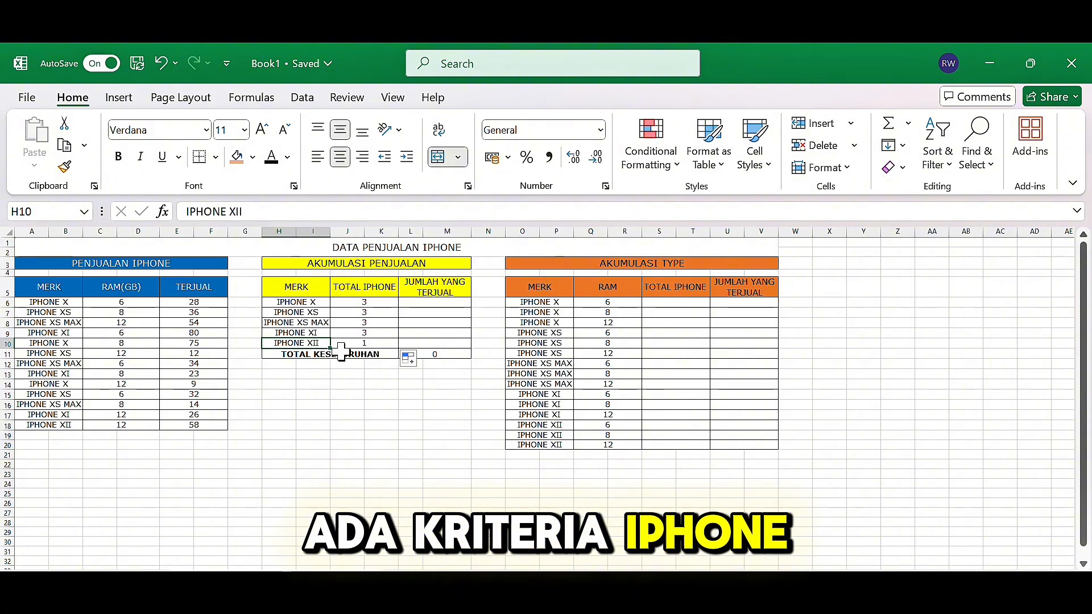
left_click(347, 350)
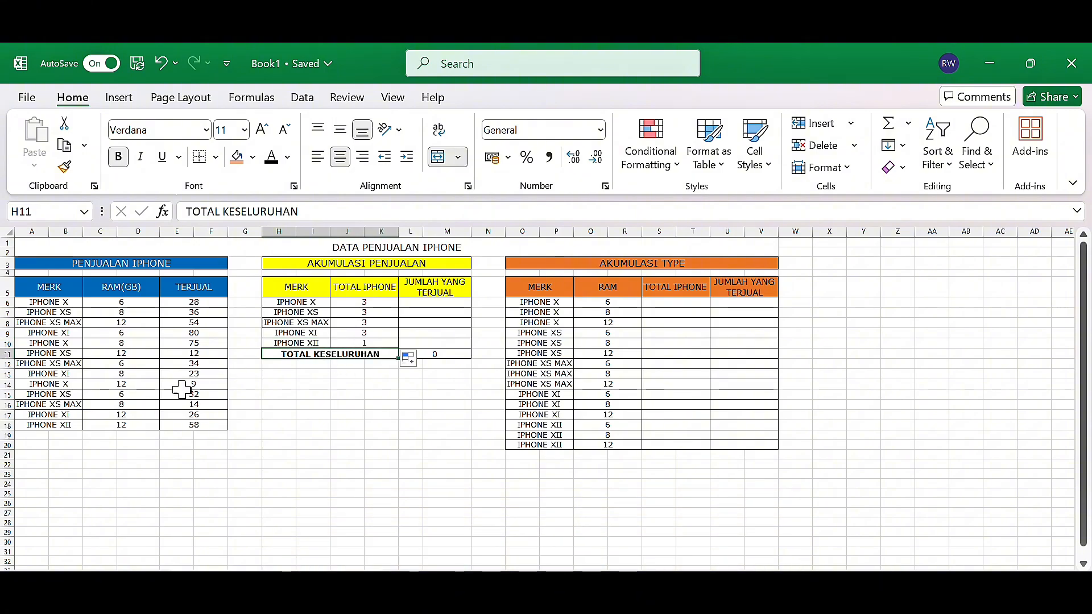
left_click(69, 425)
left_click(96, 424)
Step: Begin a SUMIF formula in cell L6 with the MERK entries as the absolute range $A$6:$B$18
left_click(418, 303)
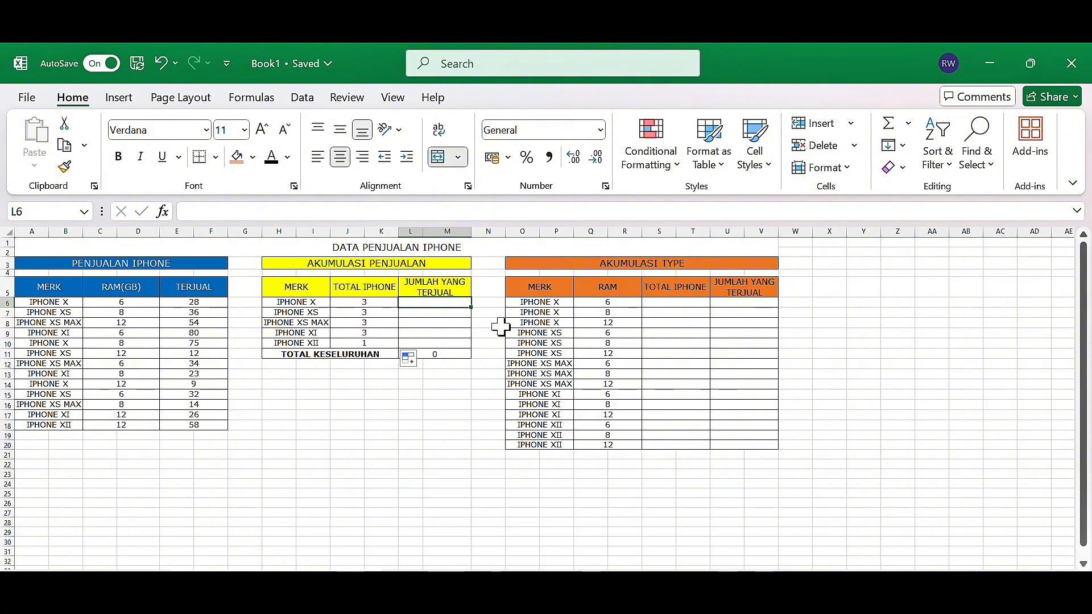
type("=SUM")
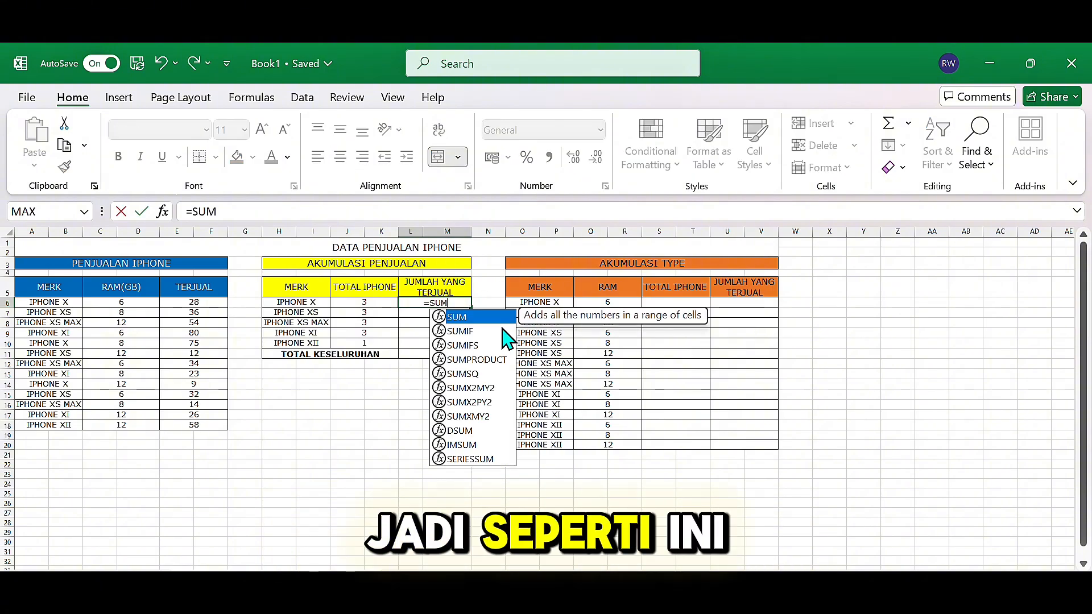
type("IF(")
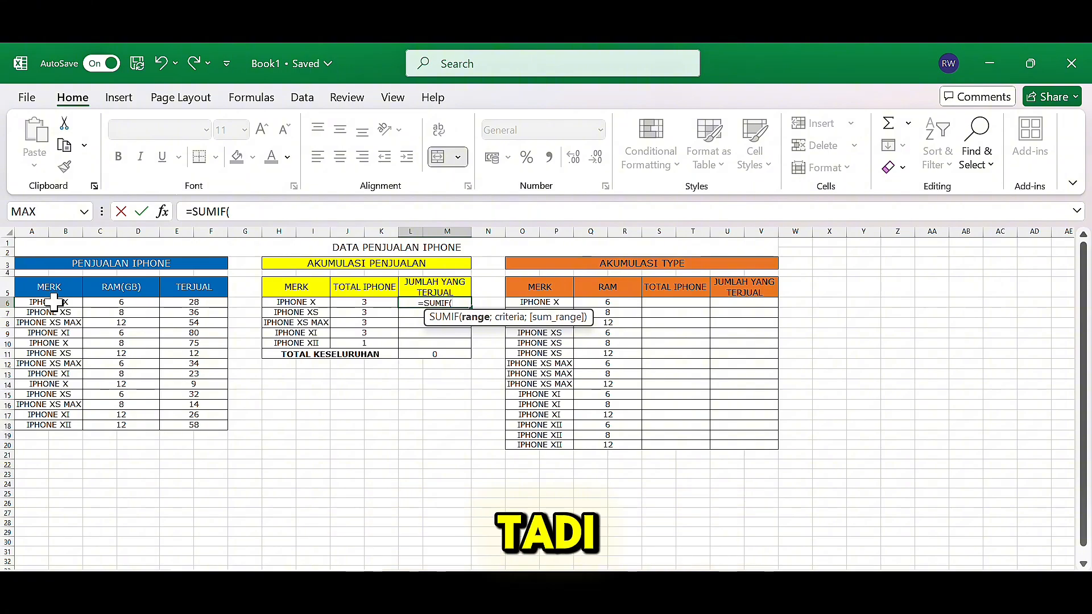
left_click_drag(54, 302, 36, 429)
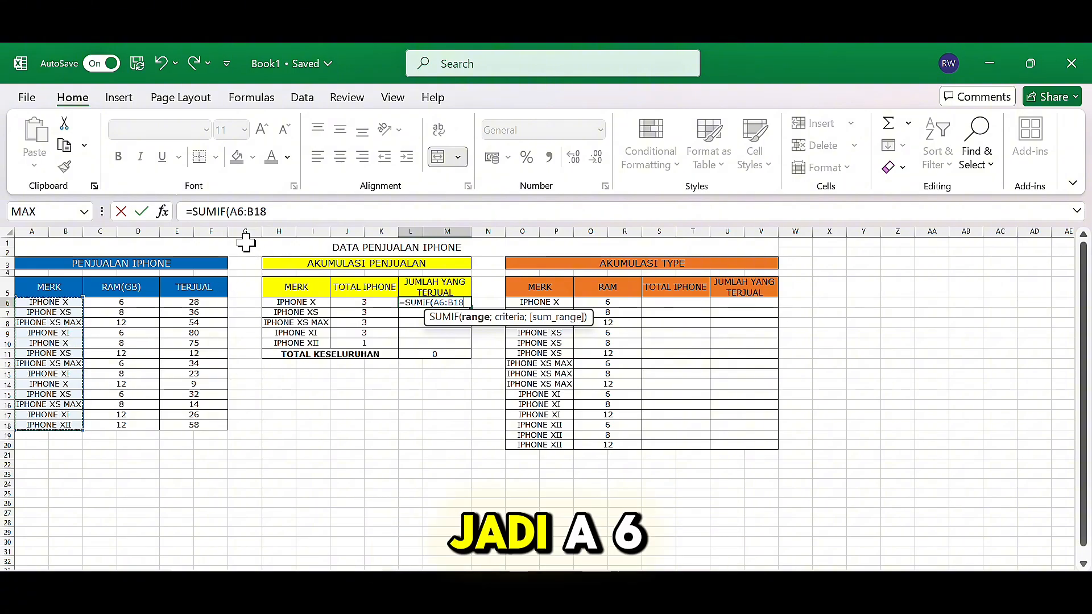
left_click(266, 212)
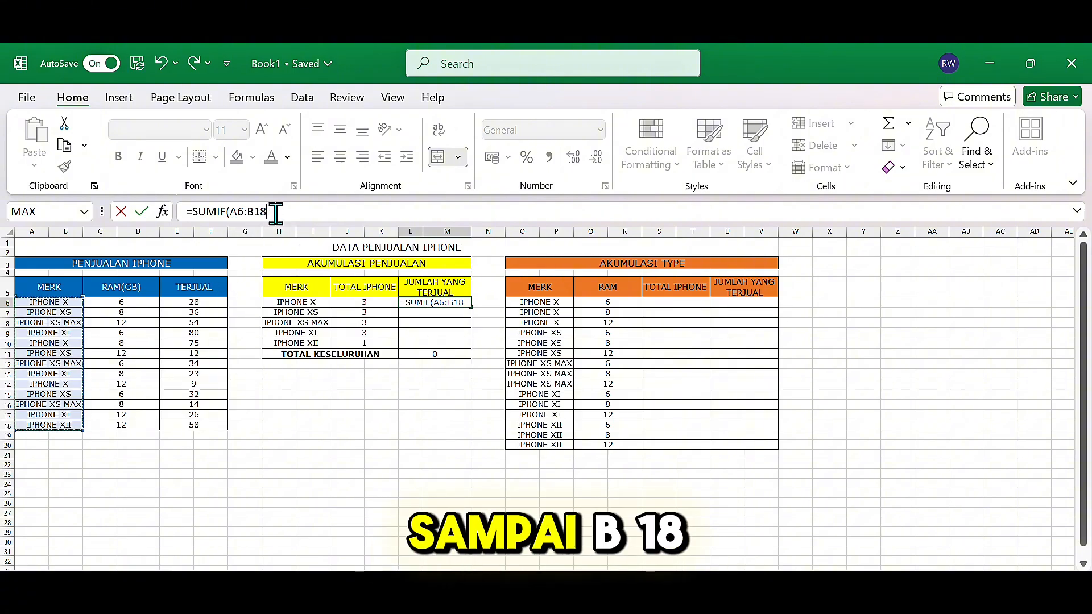
left_click_drag(273, 212, 229, 211)
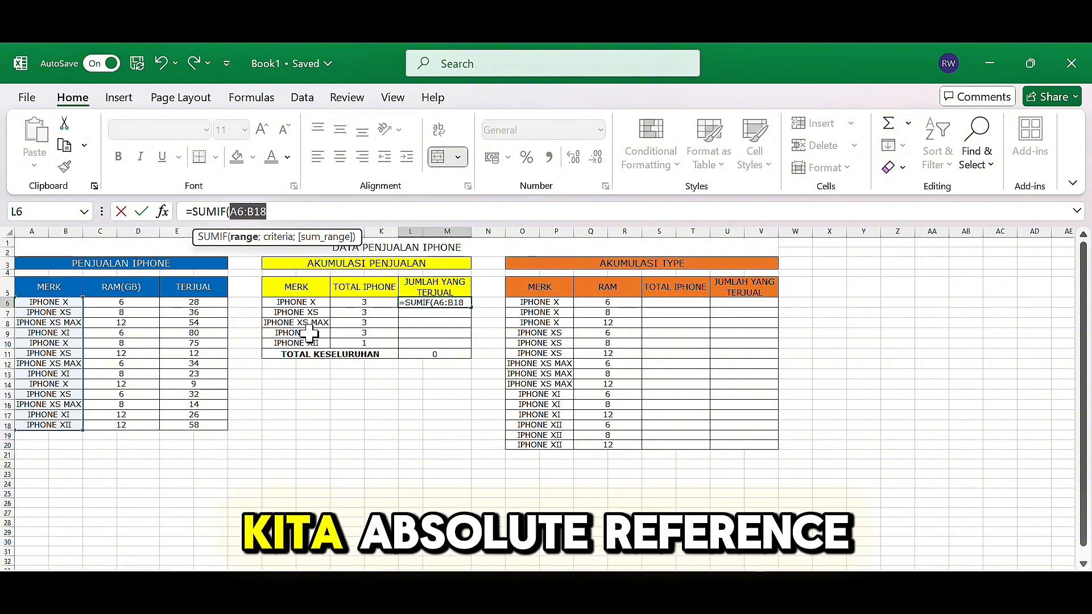
key("F4")
left_click(320, 212)
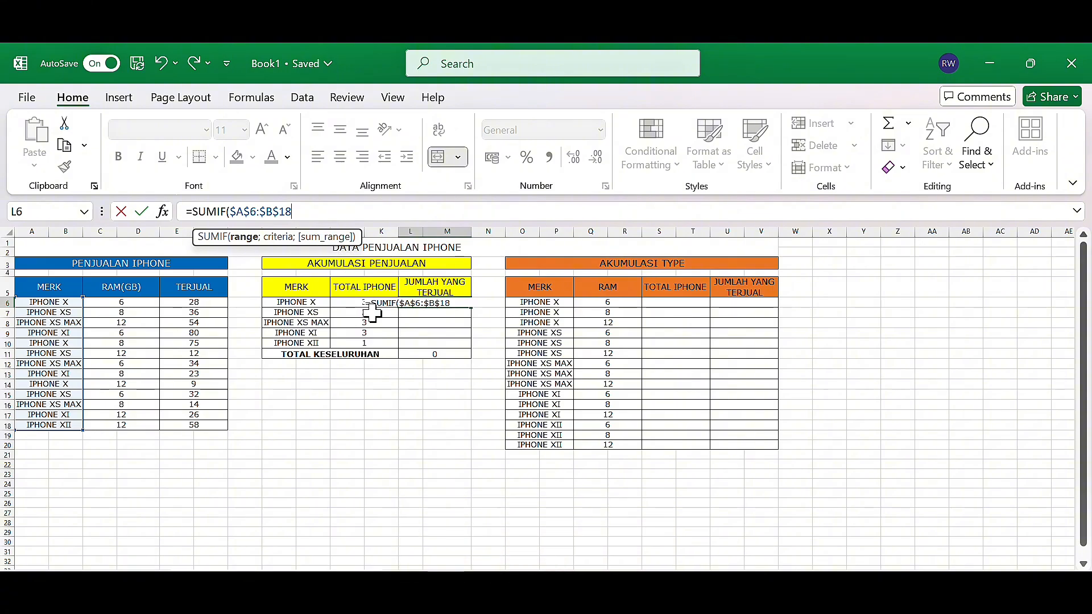
Step: Complete the SUMIF formula in L6 with H6 as the criterion and the TERJUAL values as the absolute sum range $E$6:$F$18
type(";")
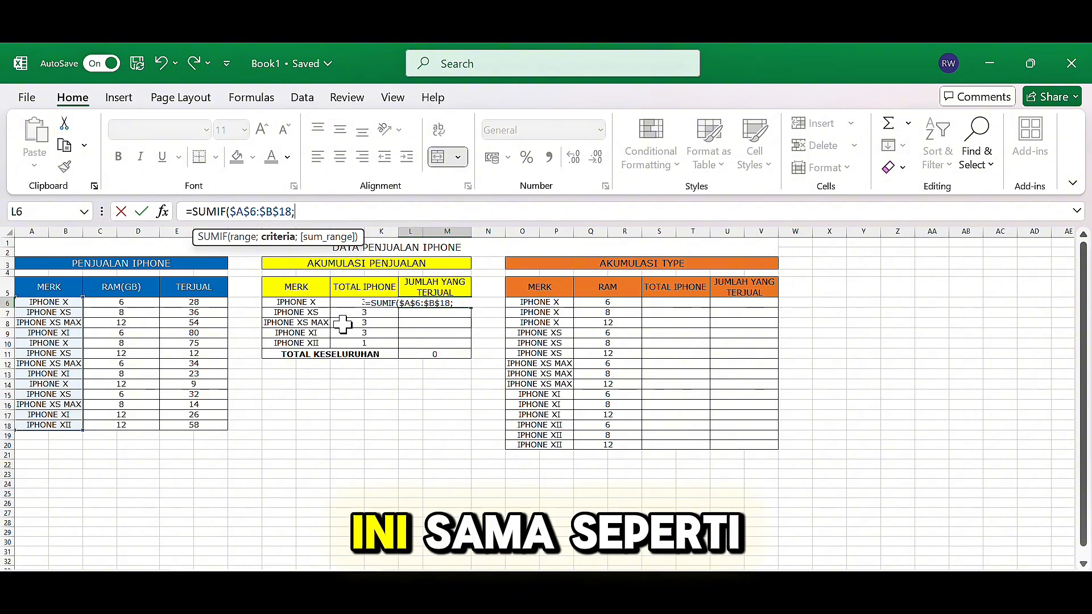
left_click(287, 303)
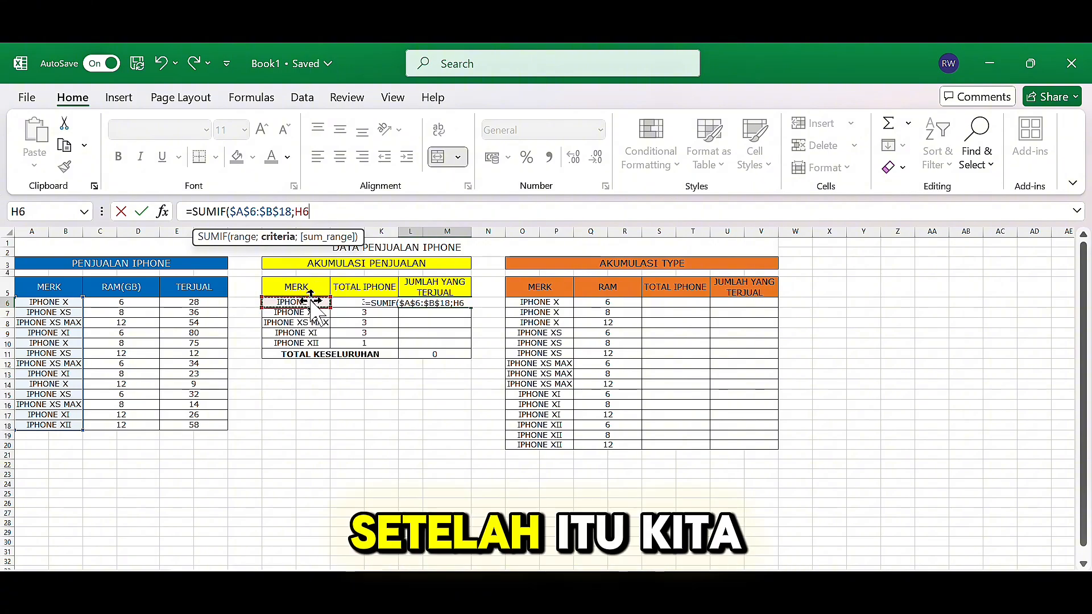
type(";")
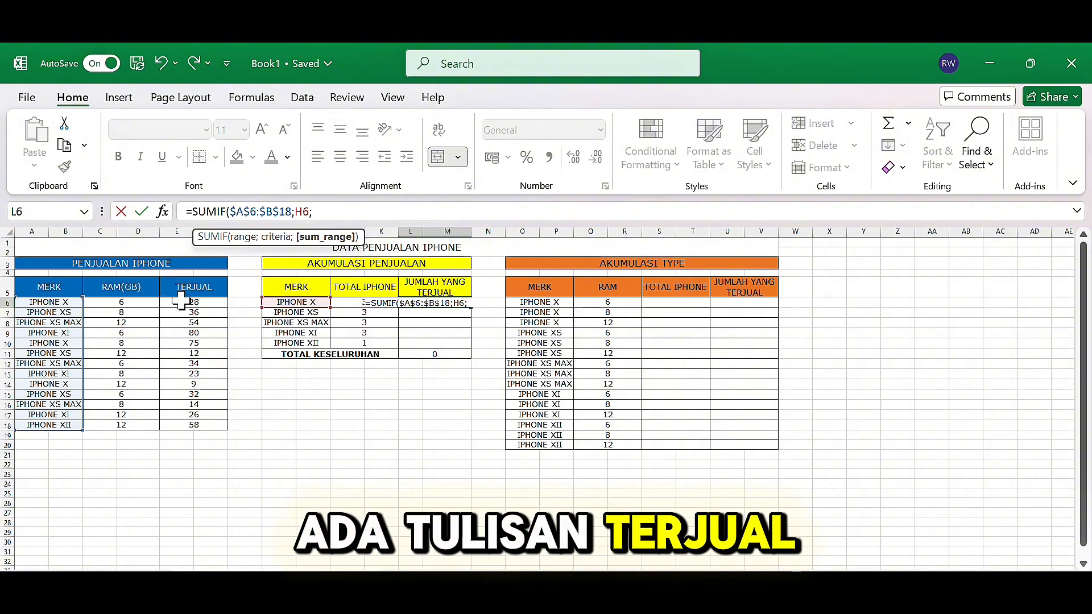
left_click_drag(181, 301, 192, 422)
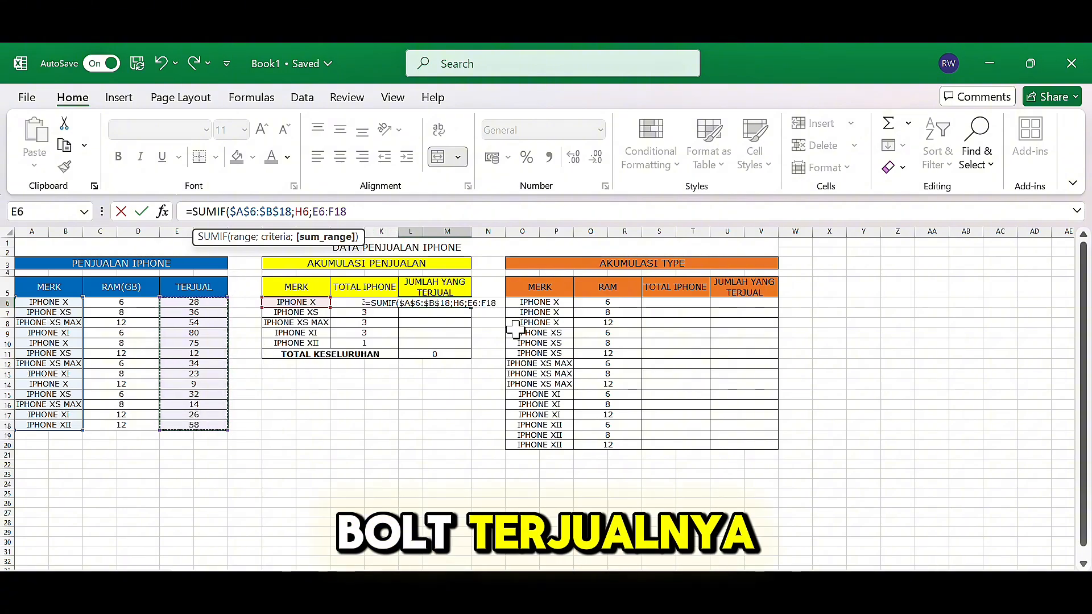
key("F4")
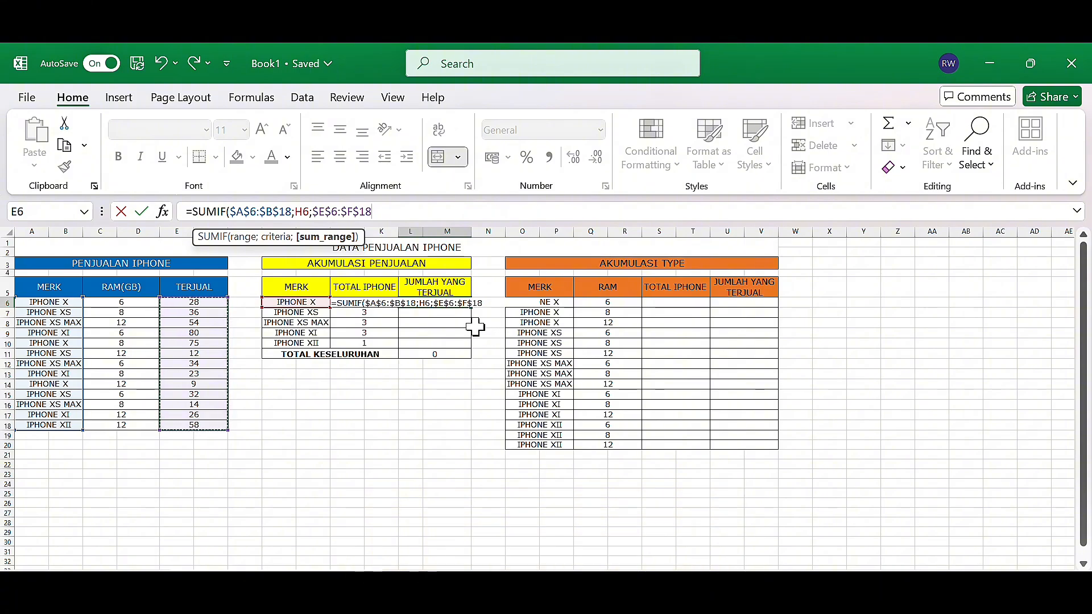
key("Return")
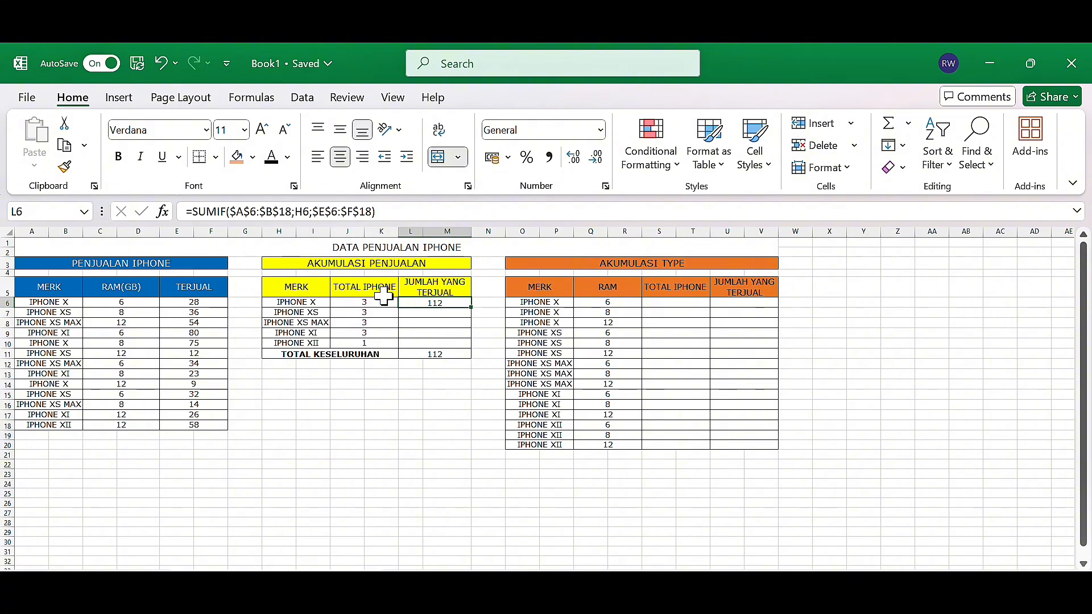
Step: Review the SUMIF formula in L6 and fill it down to L10 for the remaining iPhone models
left_click(336, 212)
left_click(245, 212)
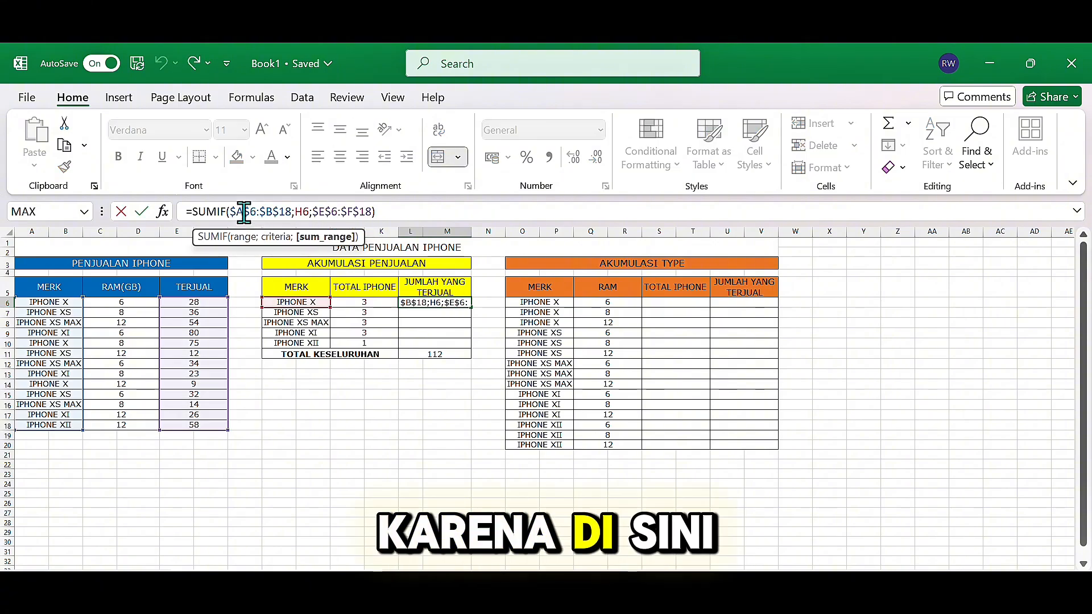
key("Return")
left_click(438, 302)
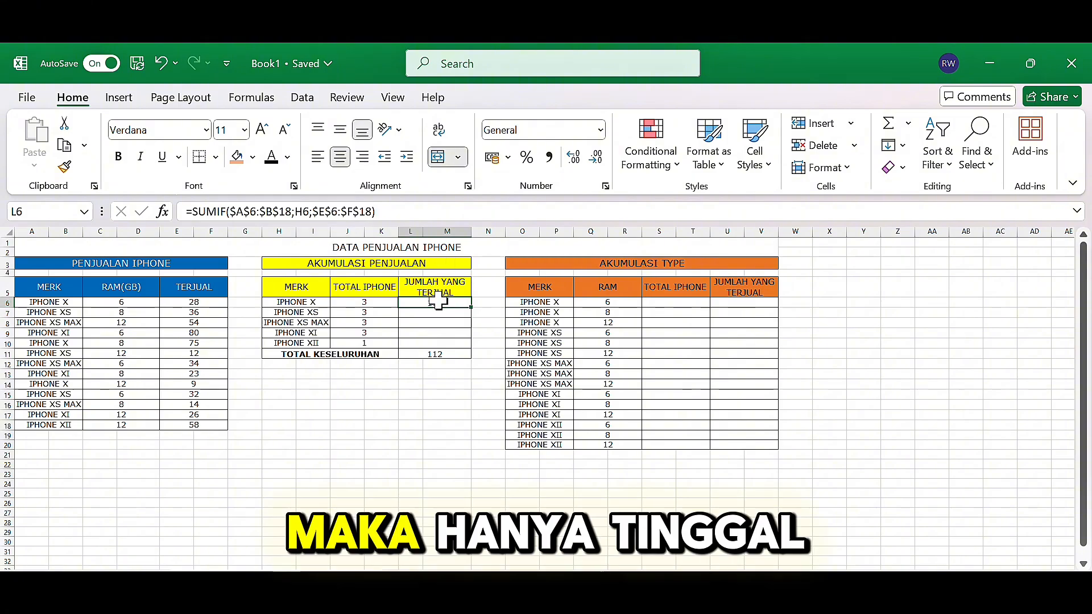
left_click_drag(472, 307, 463, 347)
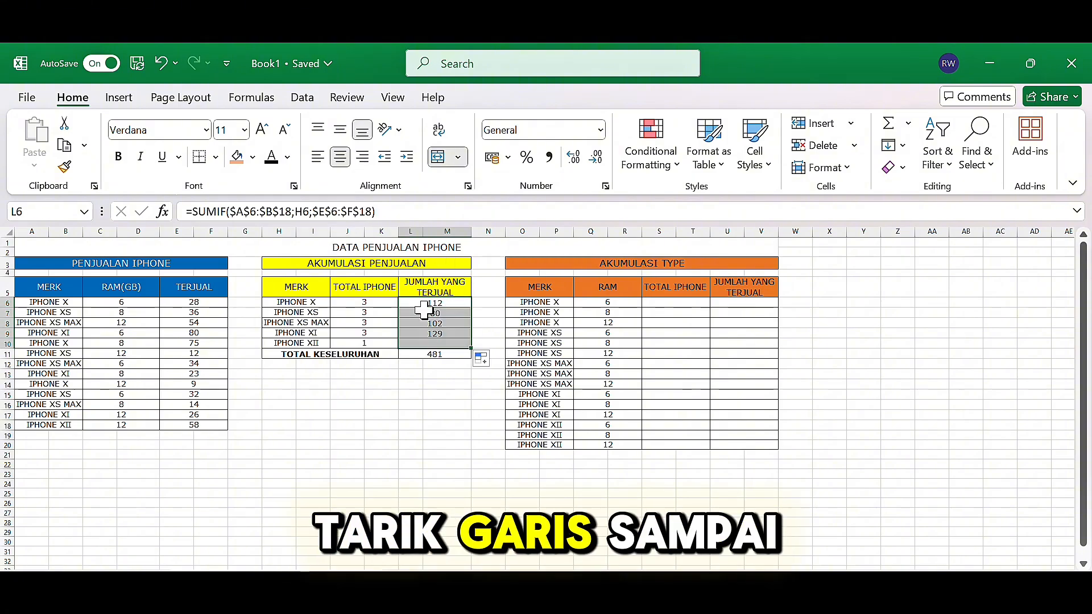
left_click(421, 367)
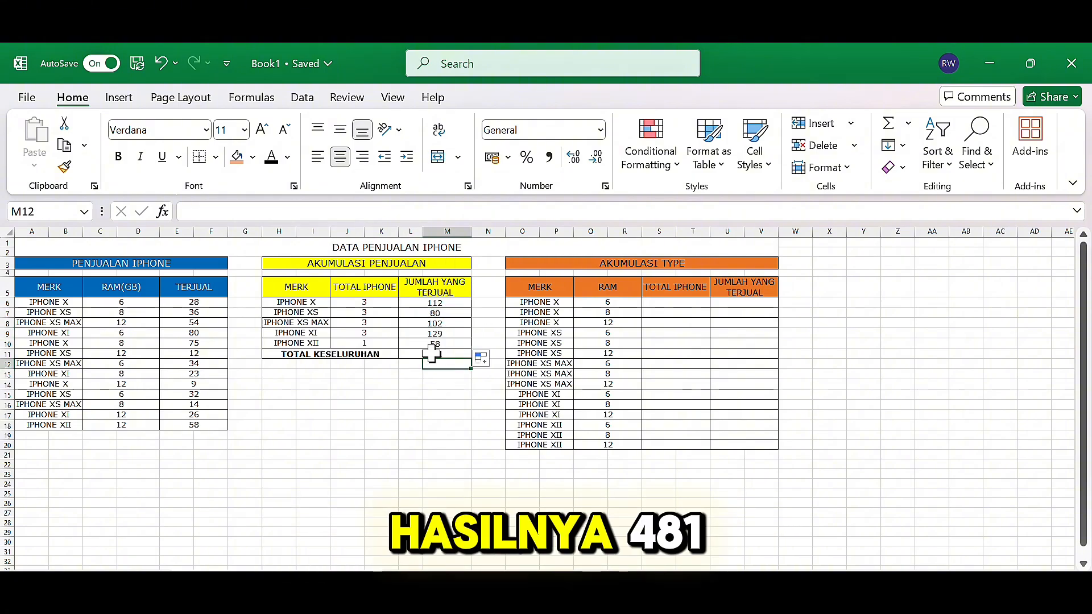
left_click(432, 353)
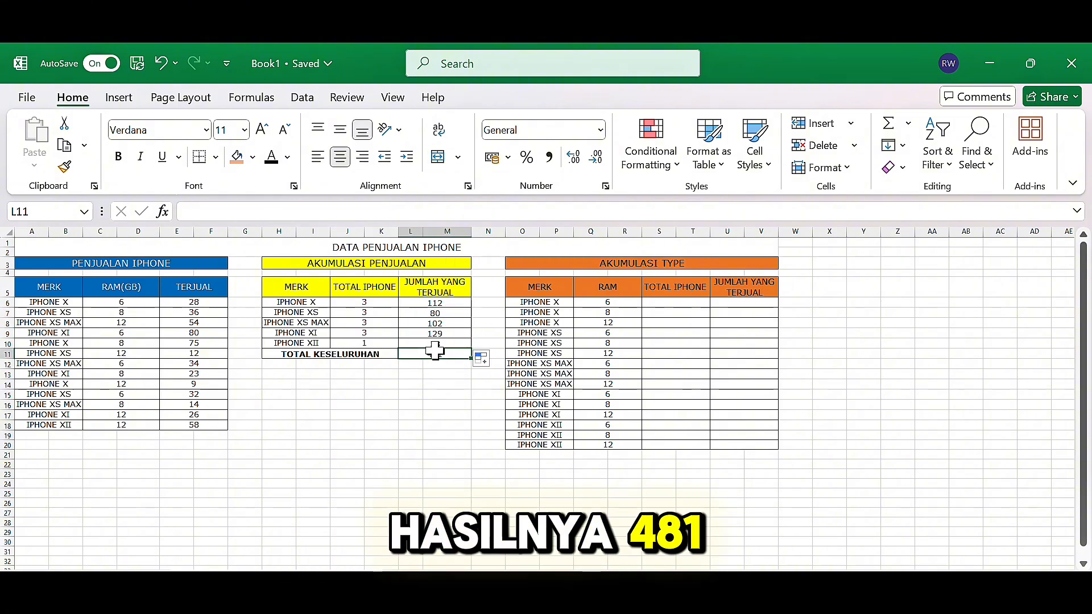
Step: Compare the MERK criterion of the AKUMULASI PENJUALAN table with the MERK and RAM criteria of the AKUMULASI TYPE table
left_click(672, 303)
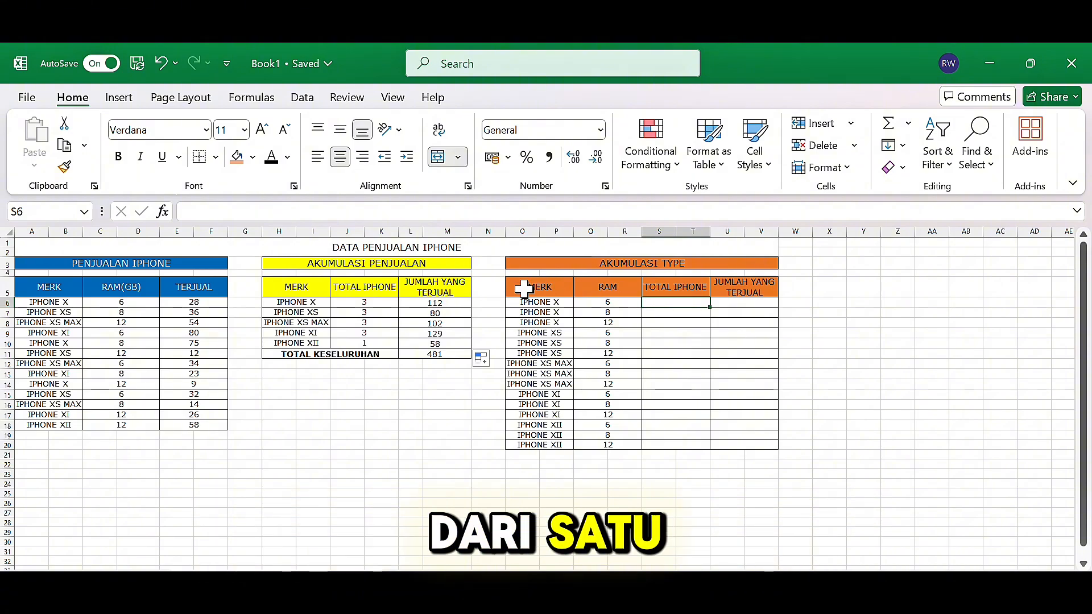
left_click(298, 302)
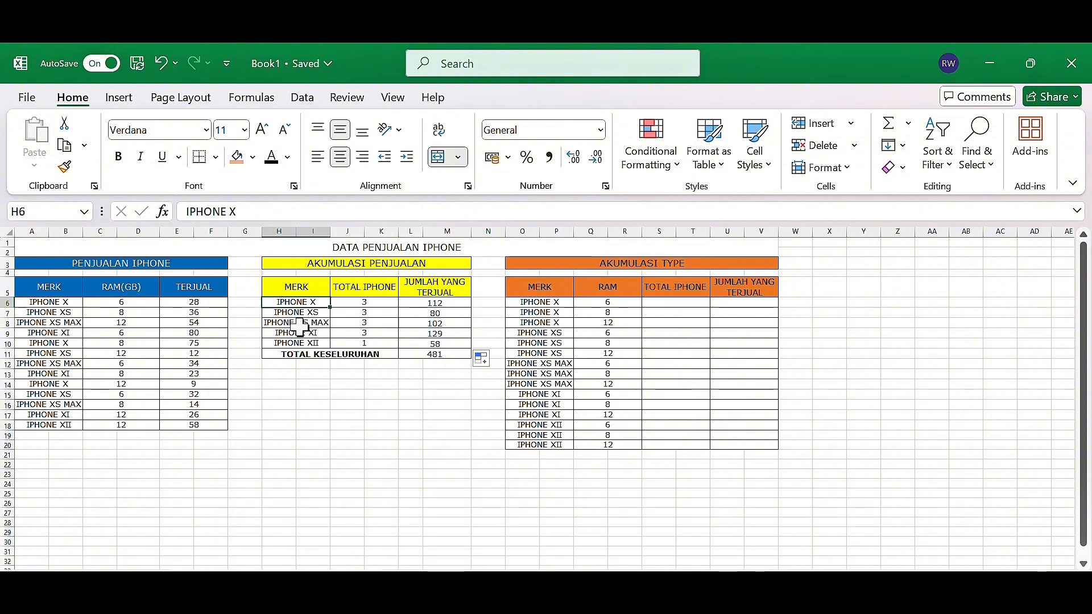
left_click(676, 301)
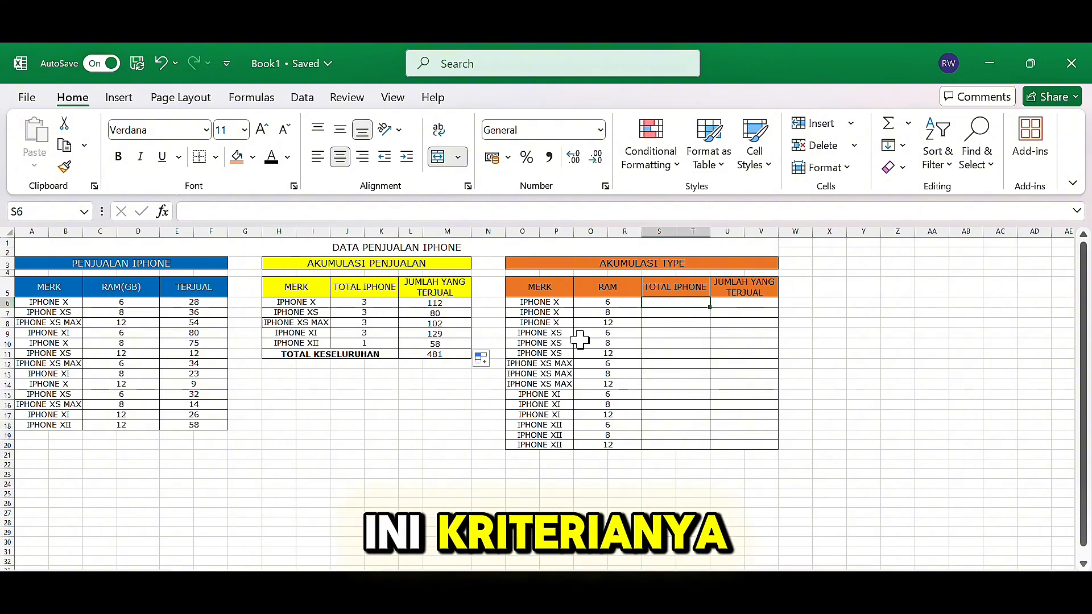
left_click_drag(596, 289, 607, 436)
left_click_drag(532, 285, 539, 430)
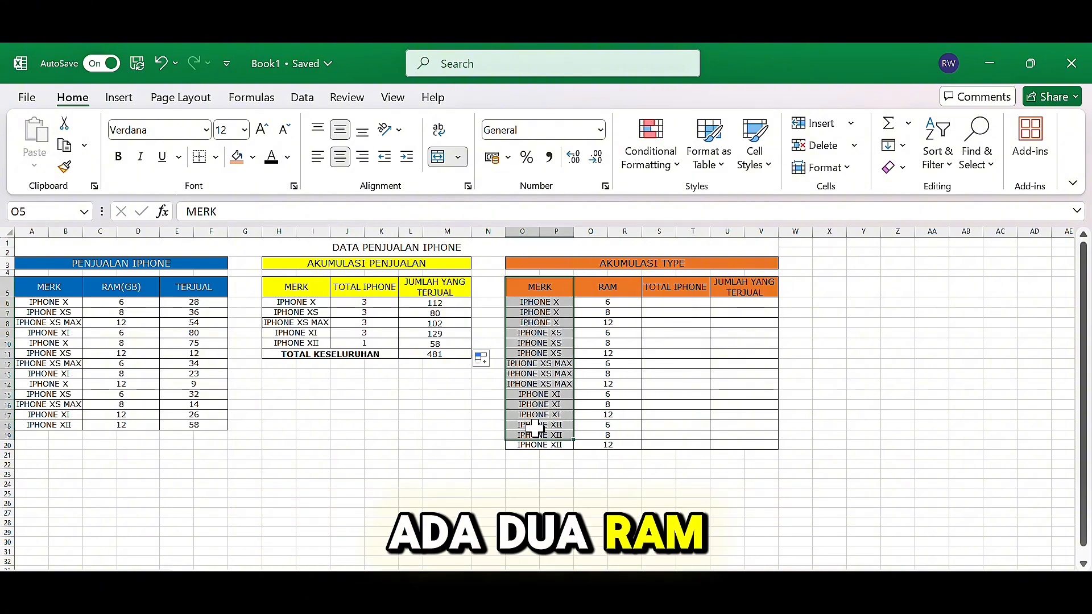
Step: Begin a COUNTIFS formula in cell S6 with the MERK entries as absolute range $A$6:$B$18 and O6 as the first criterion
left_click(675, 301)
type("=")
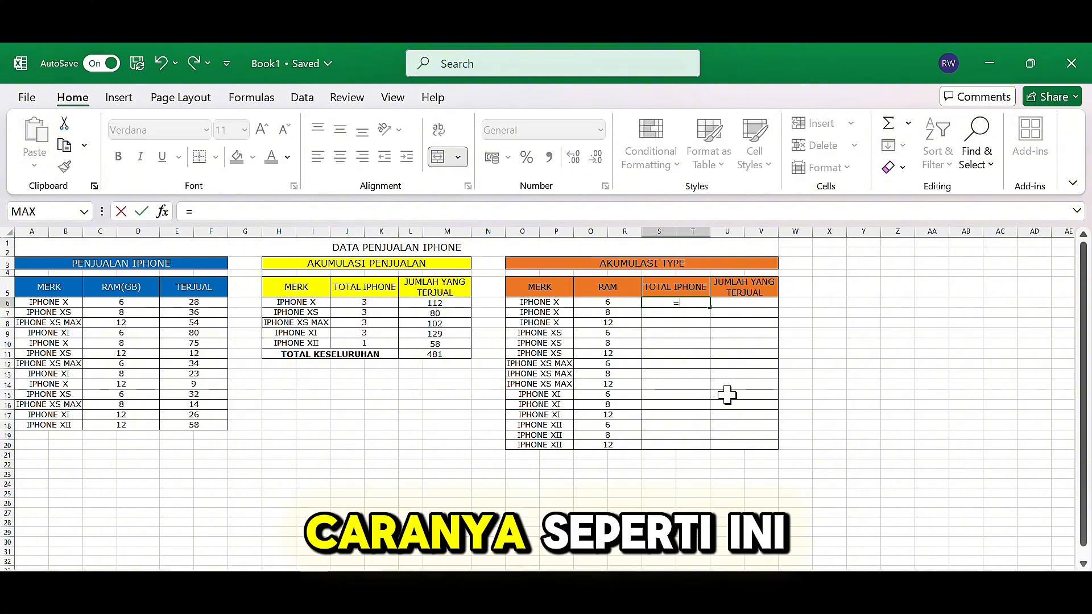
type("COUNT")
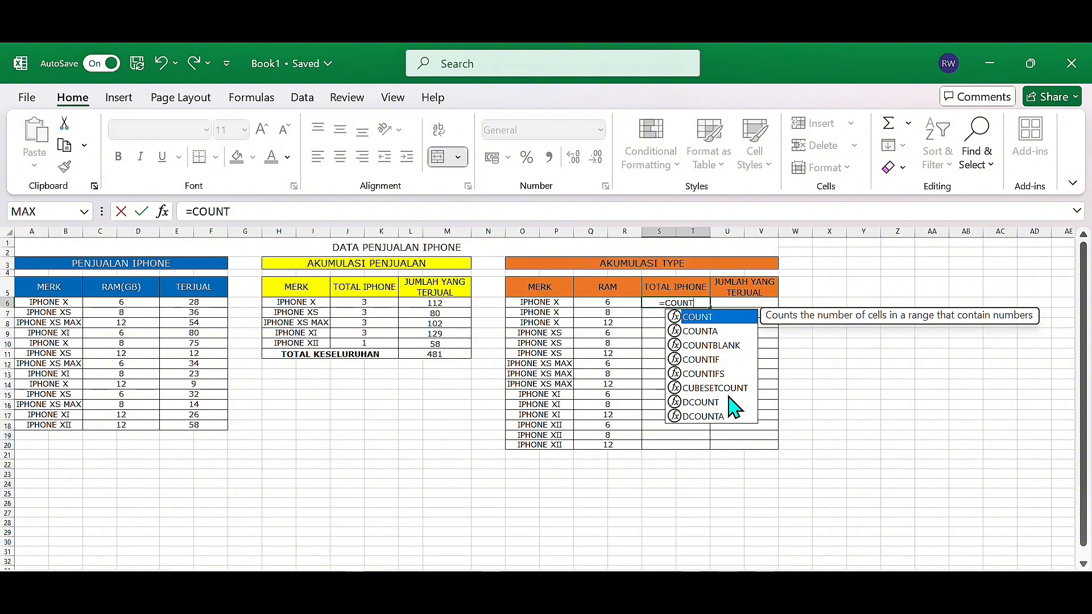
type("I")
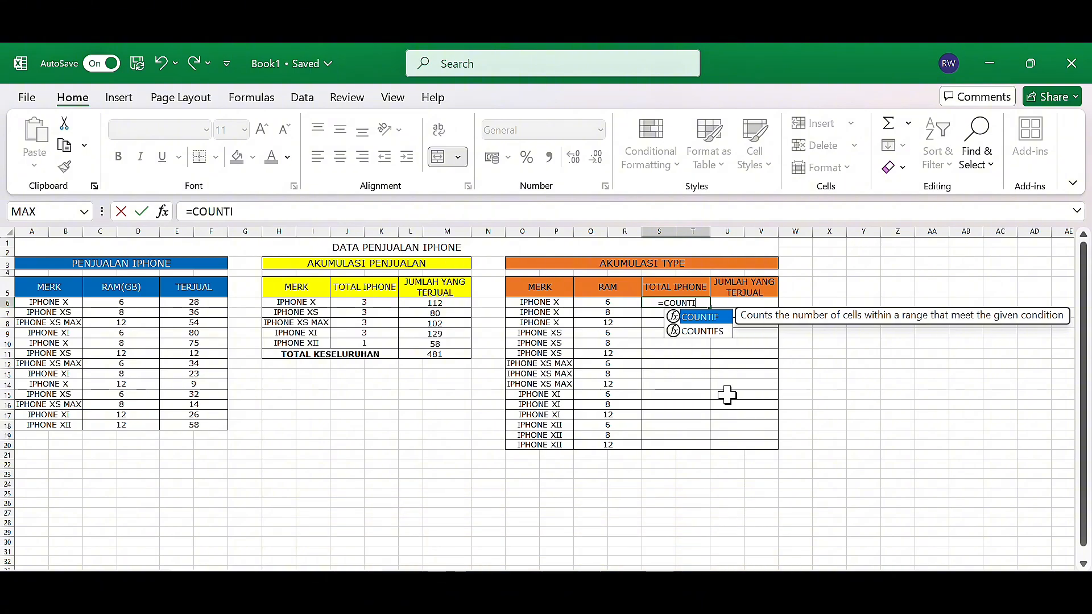
type("FS(")
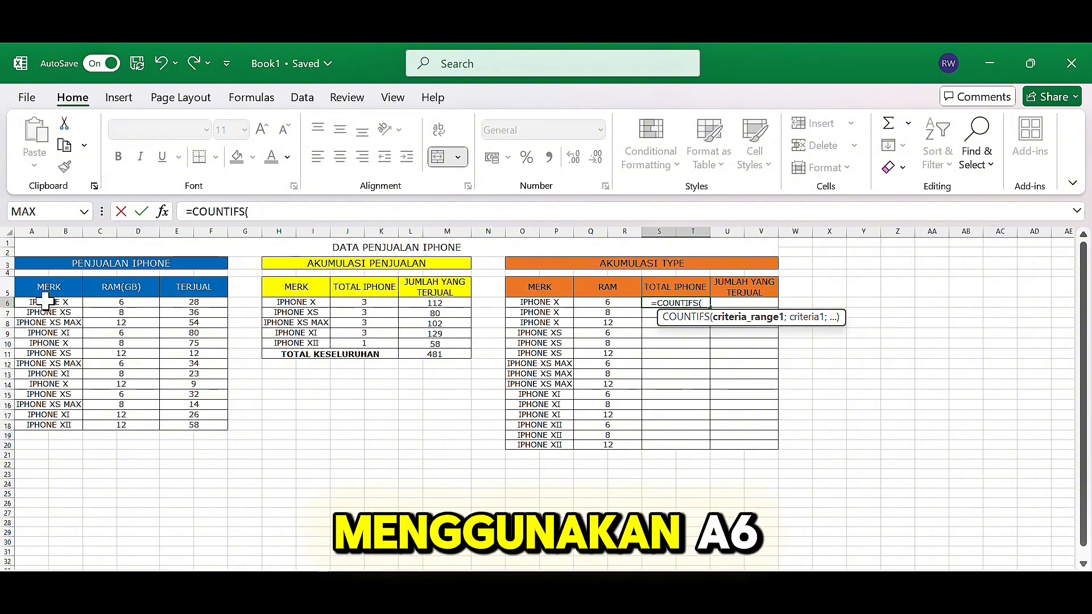
left_click_drag(45, 302, 48, 427)
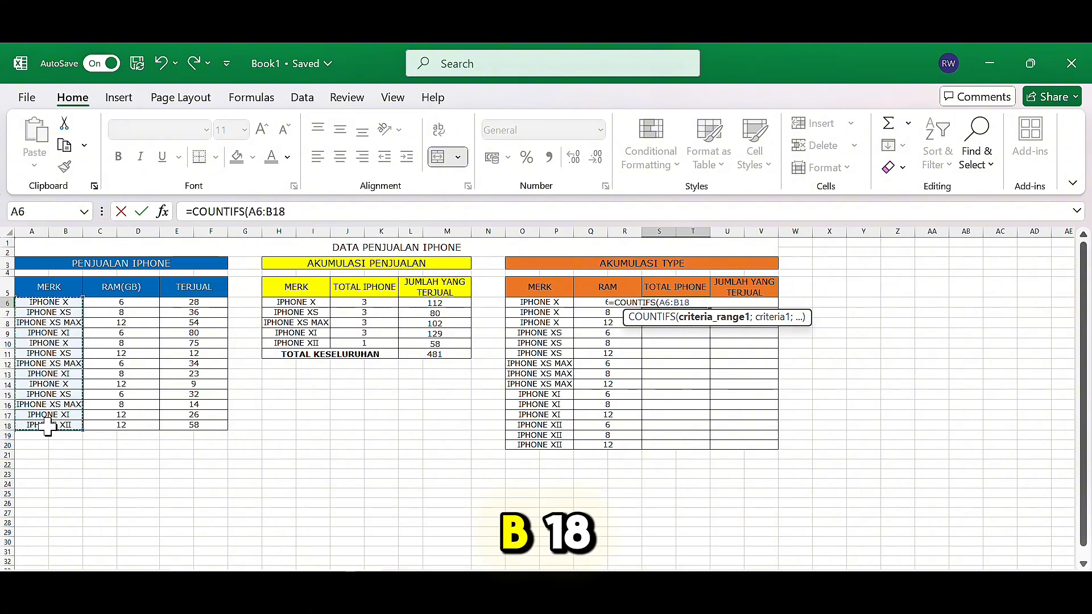
key("F4")
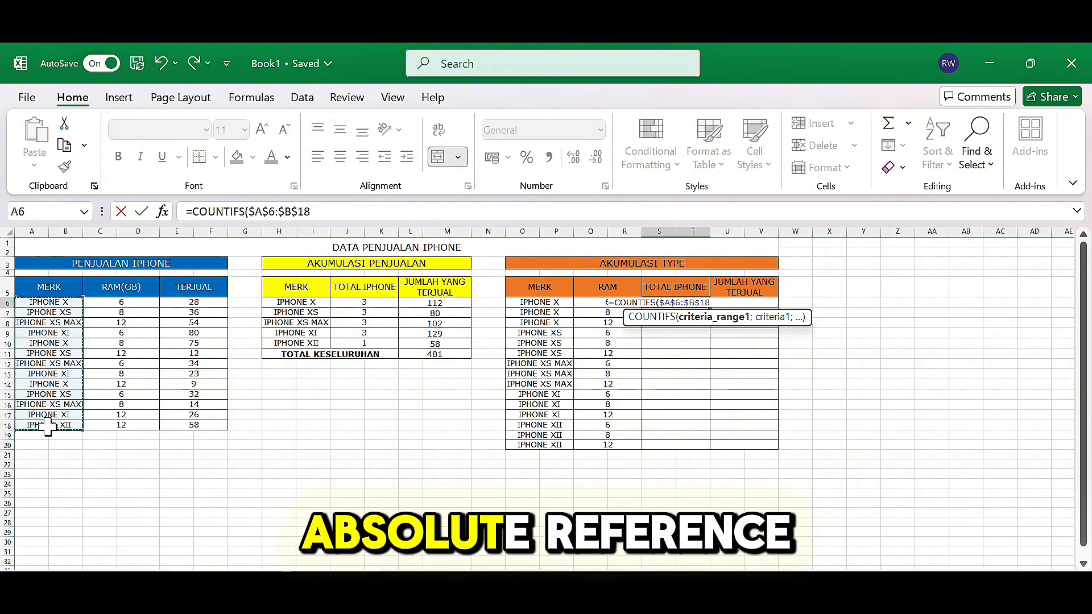
type(";")
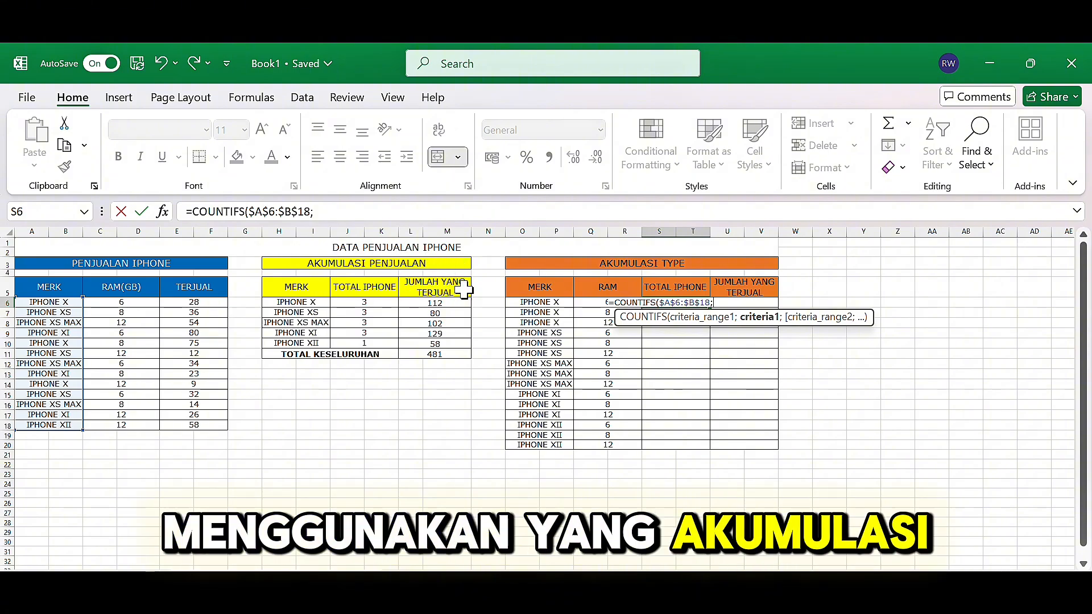
left_click(533, 302)
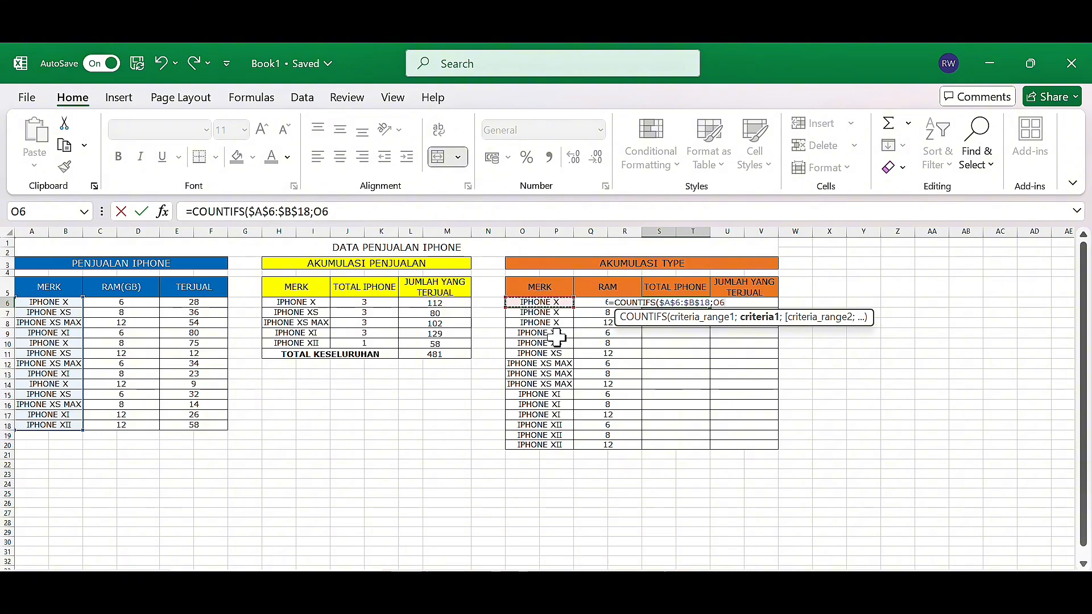
Step: Add the RAM(GB) entries to the COUNTIFS formula as the second criteria range, made absolute as $C$6:$D$18
type(";")
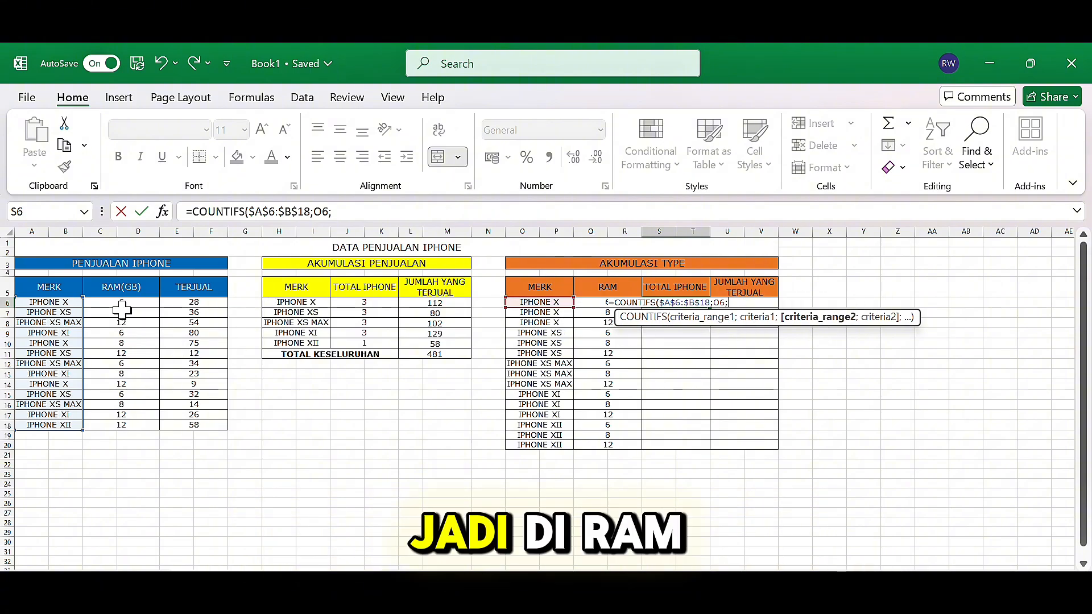
left_click_drag(111, 305, 111, 428)
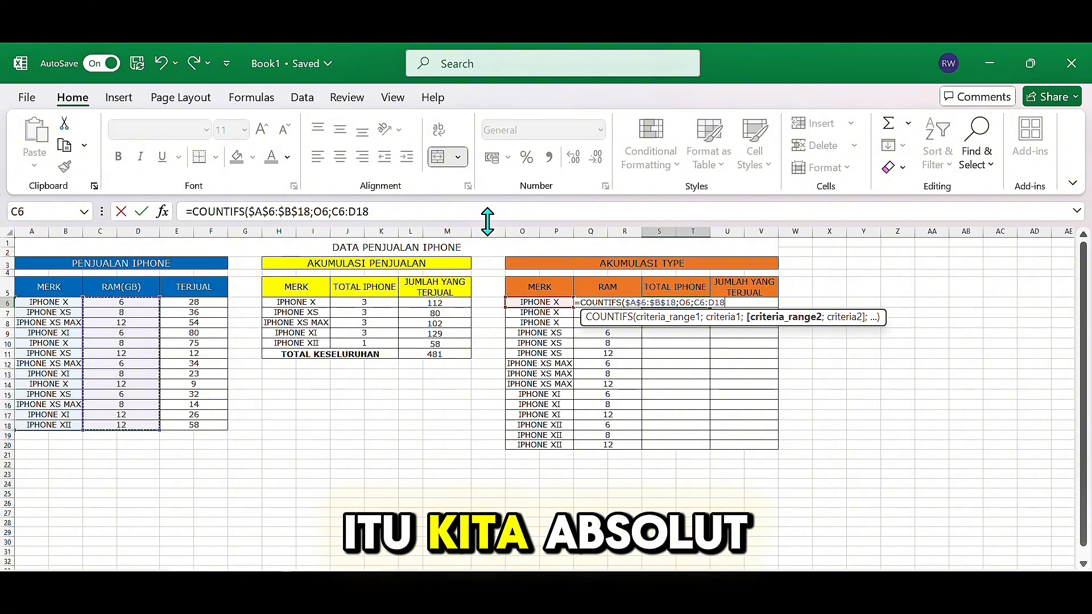
key("F4")
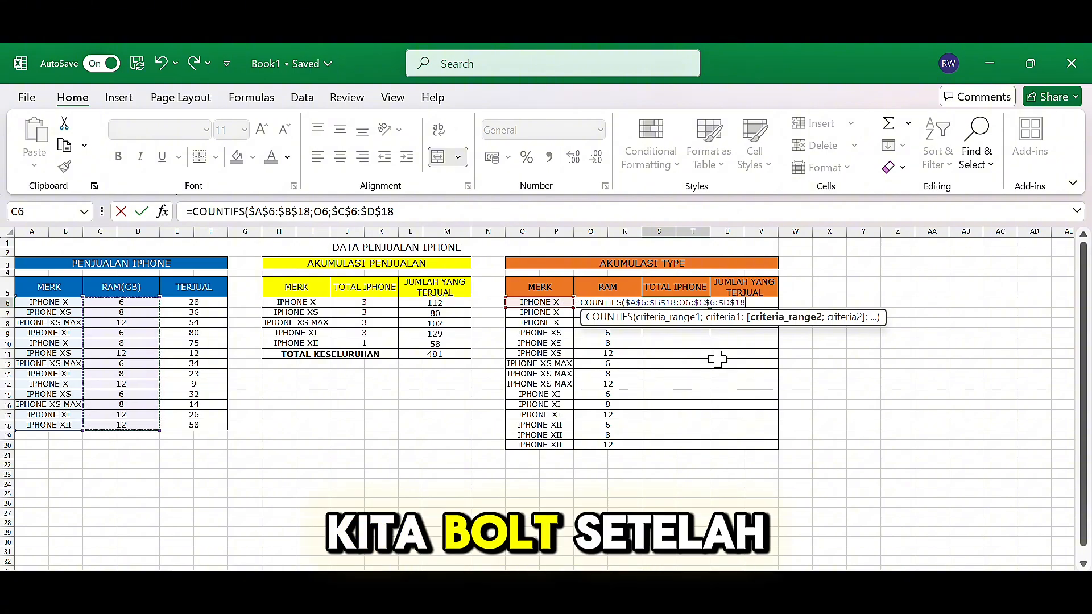
type(";")
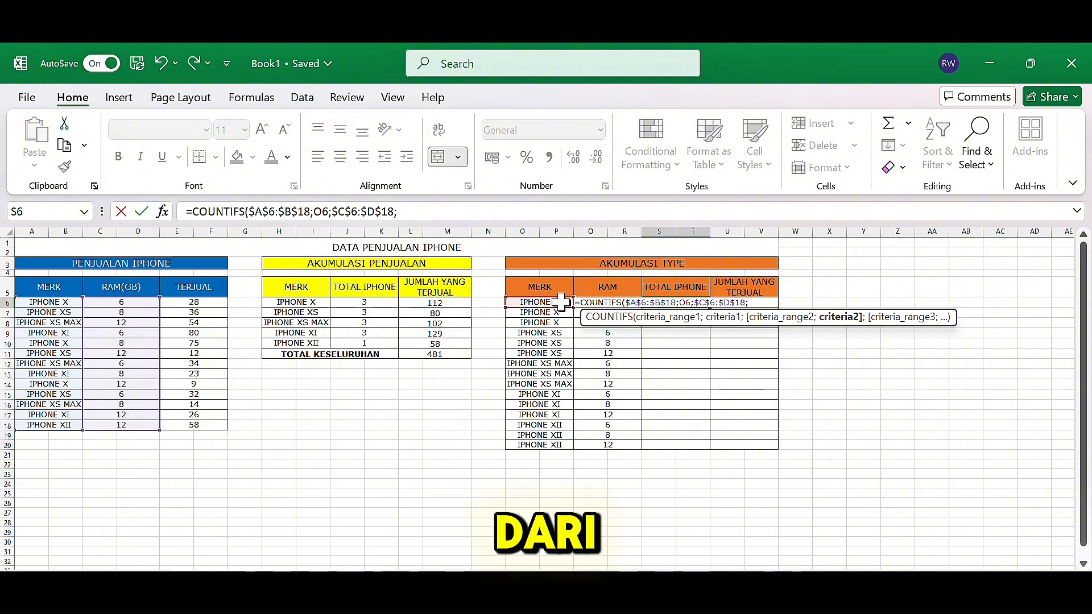
left_click(564, 304)
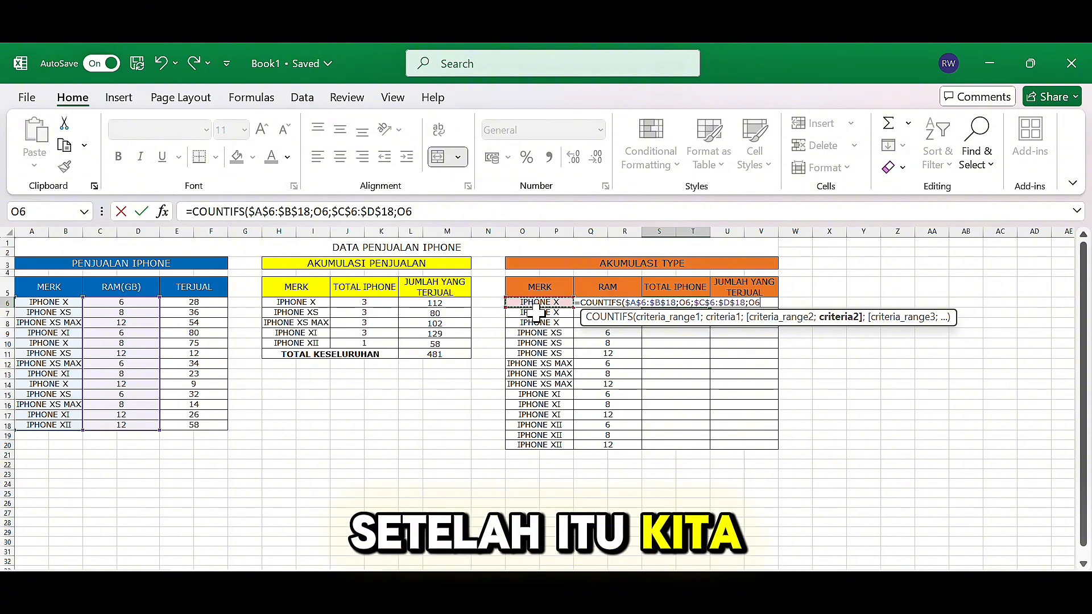
key("Page_Down")
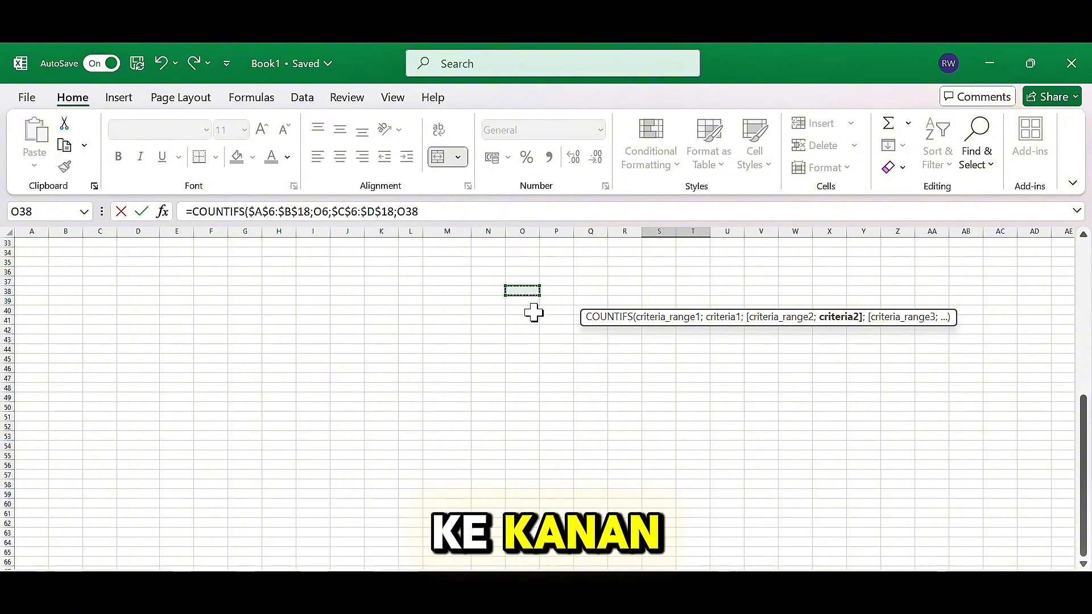
scroll(535, 312, "up", 11)
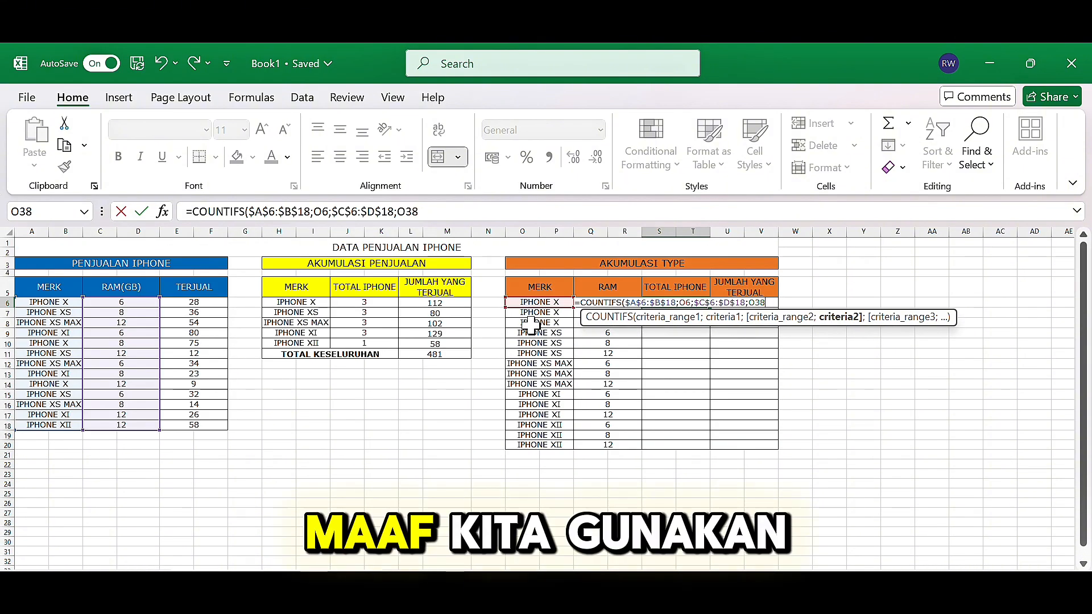
key("Right")
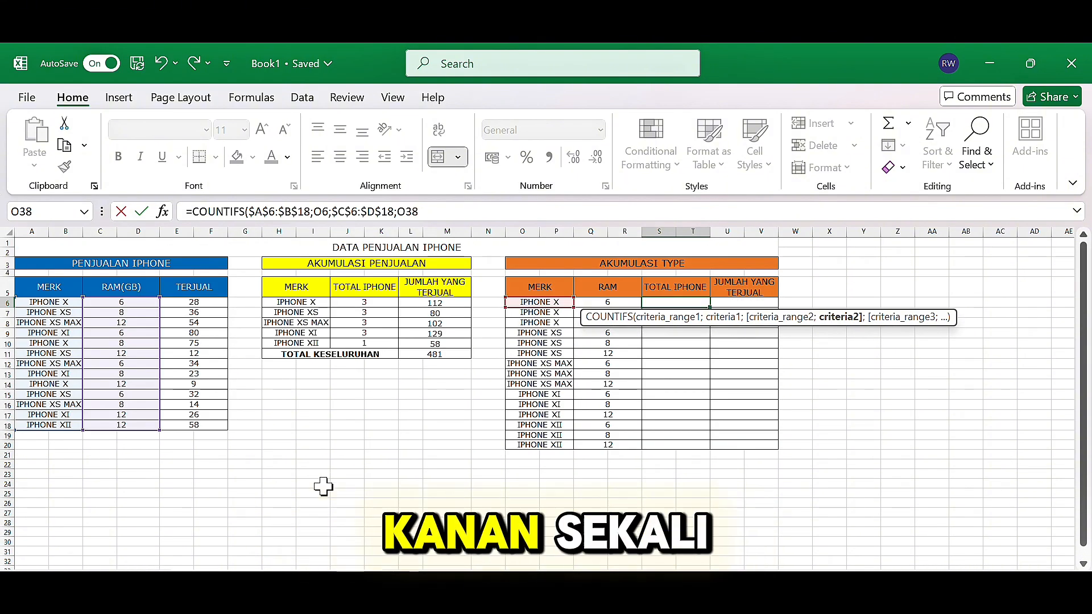
scroll(323, 486, "down", 2)
left_click_drag(369, 441, 534, 500)
scroll(556, 415, "up", 2)
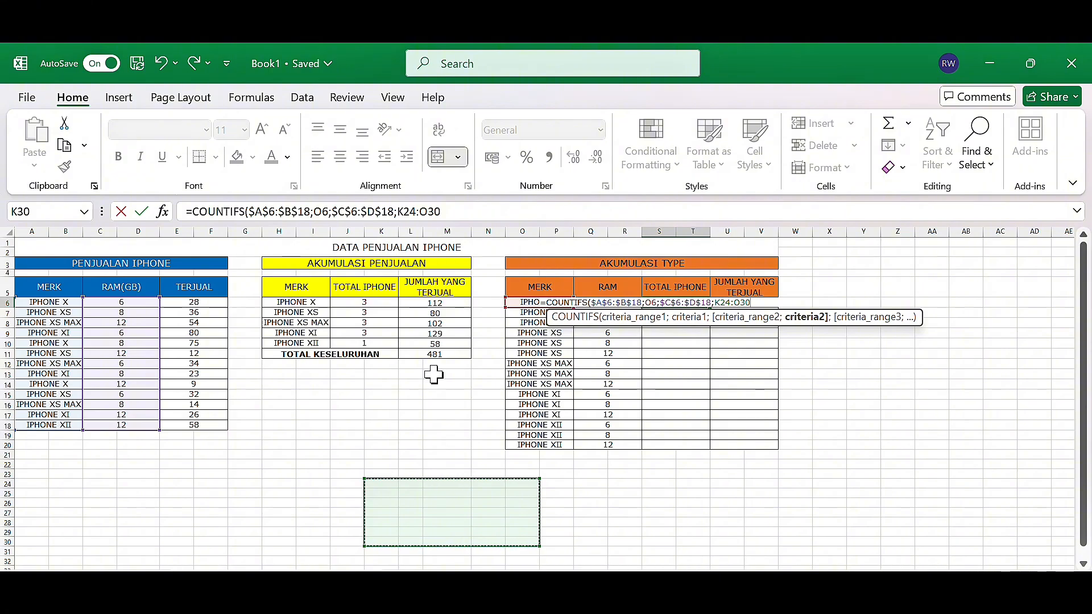
Step: Set Q6 as the second criterion and complete the COUNTIFS formula in S6
left_click(519, 303)
key("Right")
key("Right")
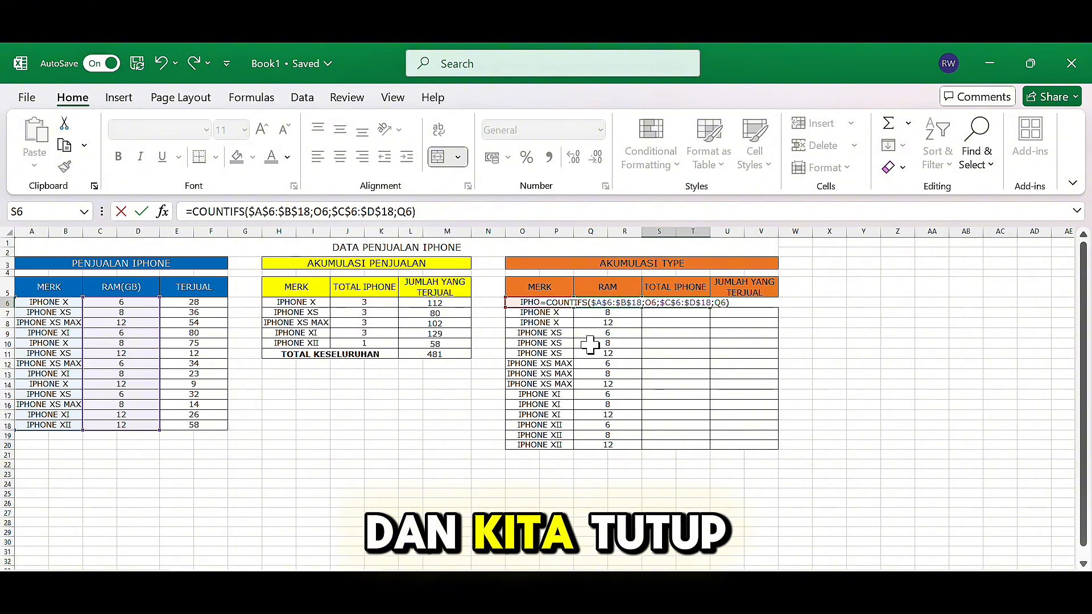
key("Return")
Step: Fill the COUNTIFS formula from S6 down to S20 for the remaining MERK and RAM combinations
left_click(675, 301)
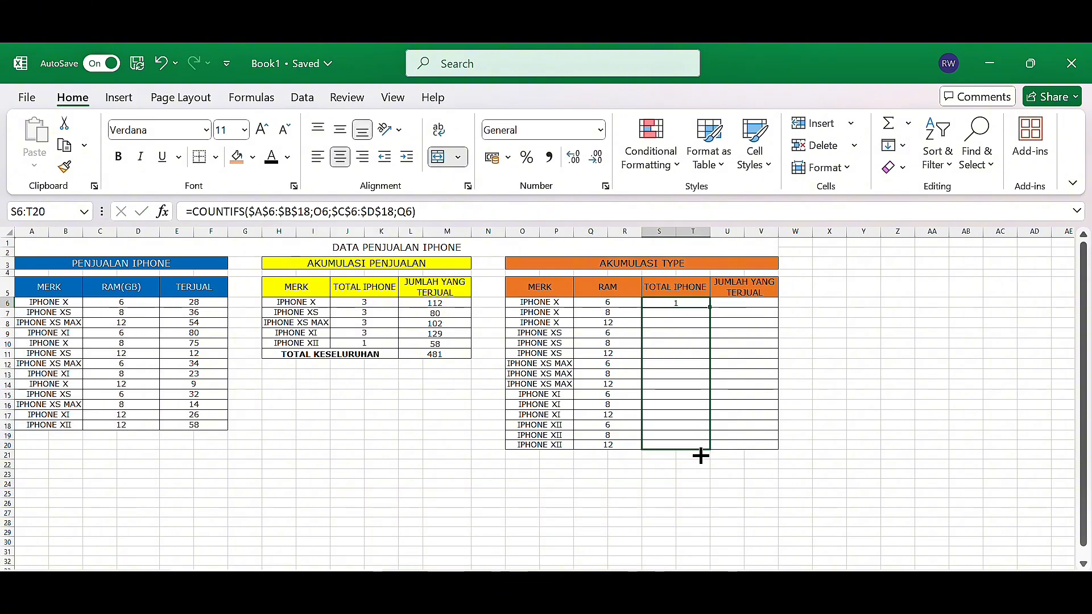
left_click_drag(701, 455, 702, 456)
left_click(687, 394)
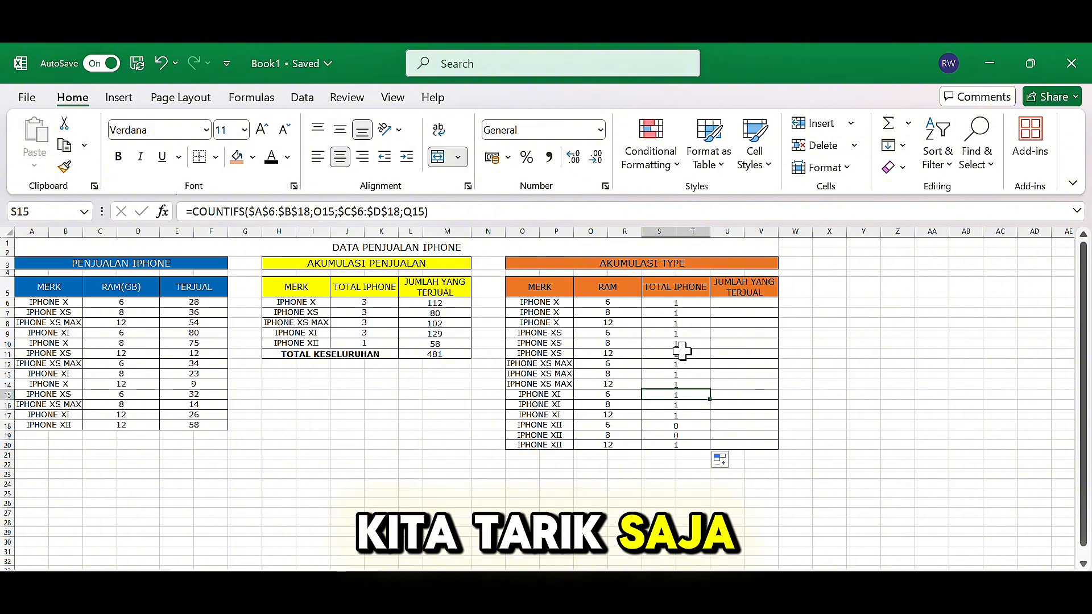
Step: Compare the IPHONE X entry with RAM 6 and its COUNTIFS count in S6 against the matching MERK and RAM(GB) sales rows
left_click(529, 290)
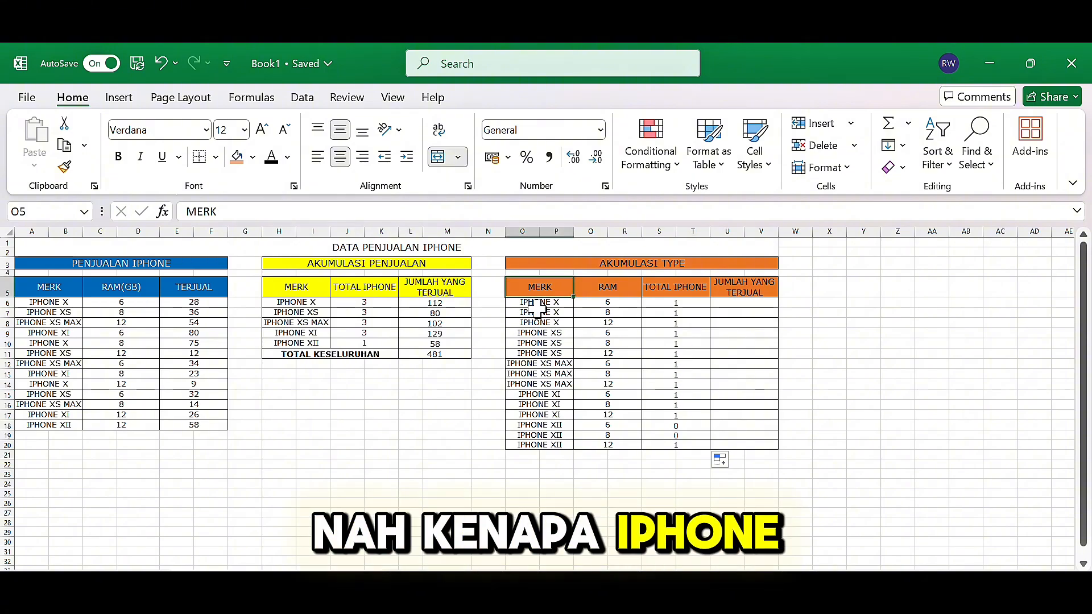
left_click(535, 302)
left_click(591, 300)
left_click(677, 303)
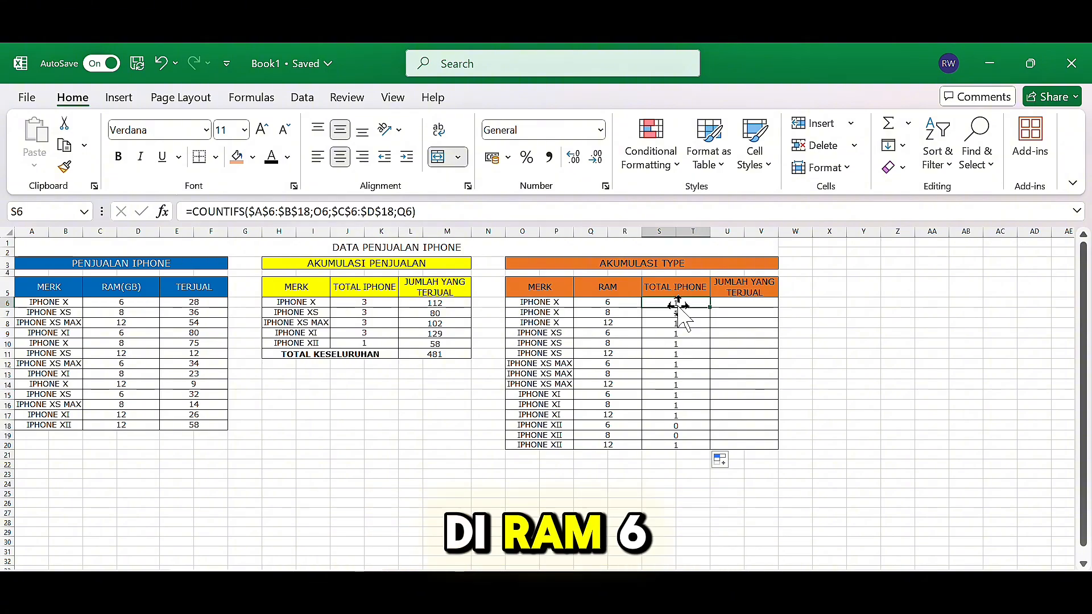
left_click(548, 306)
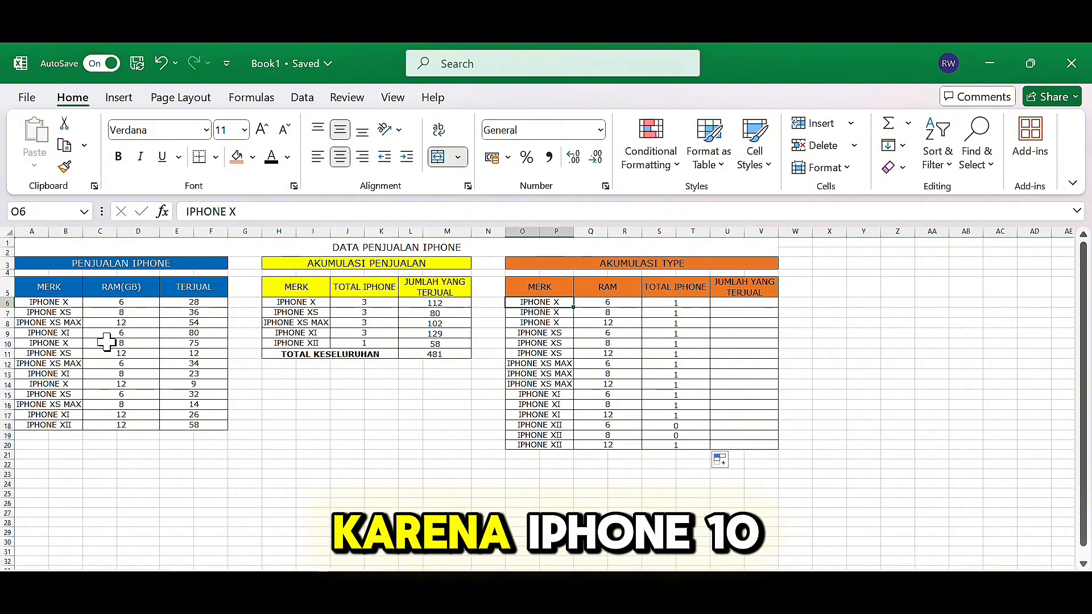
left_click_drag(45, 313, 79, 334)
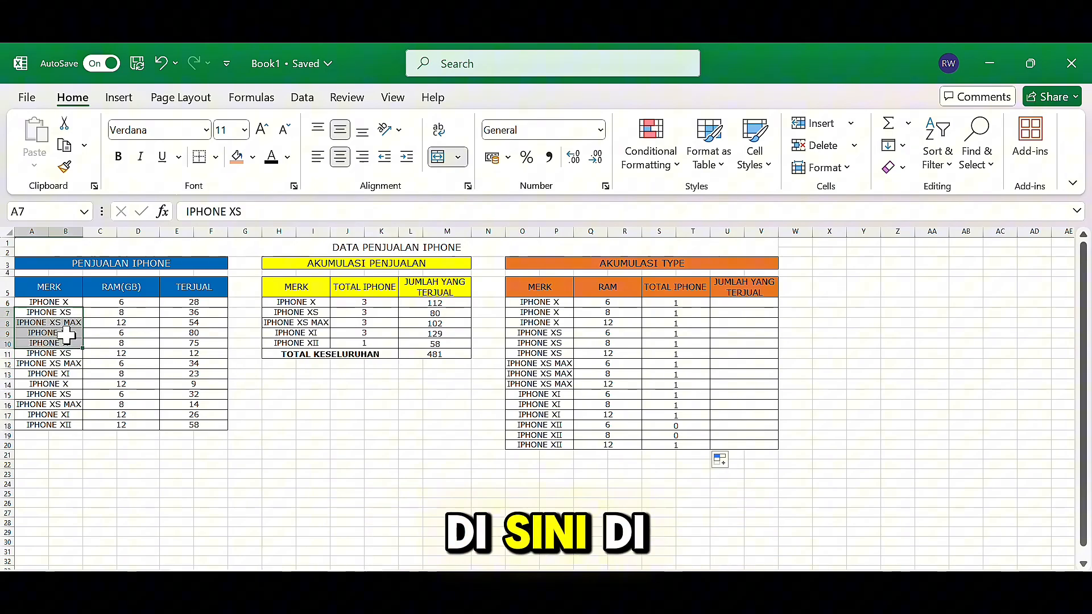
left_click(103, 304)
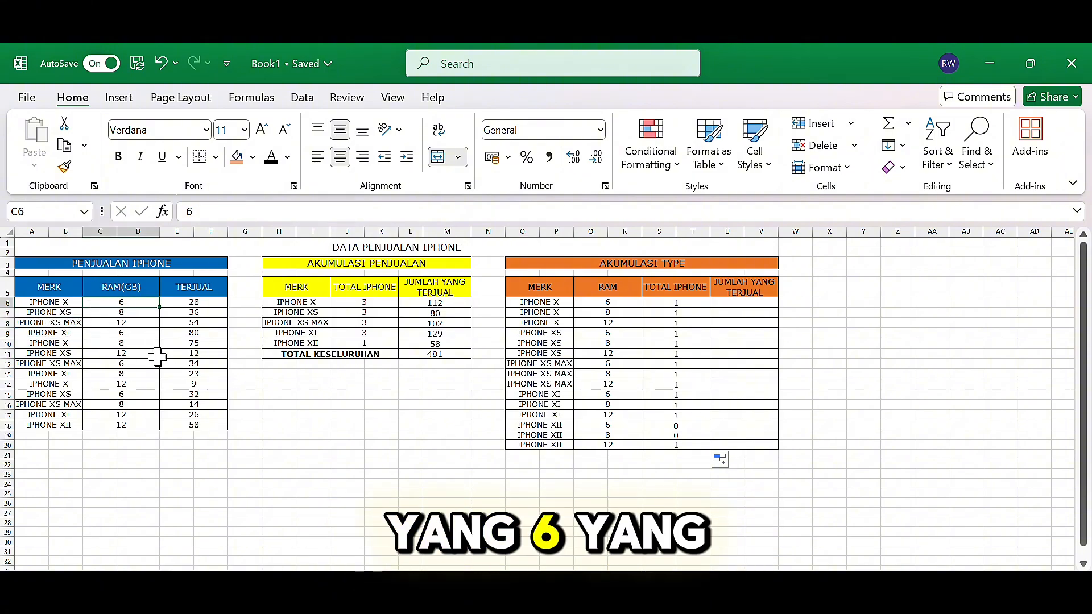
mouse_move(121, 313)
left_mouse_down()
mouse_move(111, 316)
mouse_move(121, 335)
left_mouse_up()
left_click(113, 313)
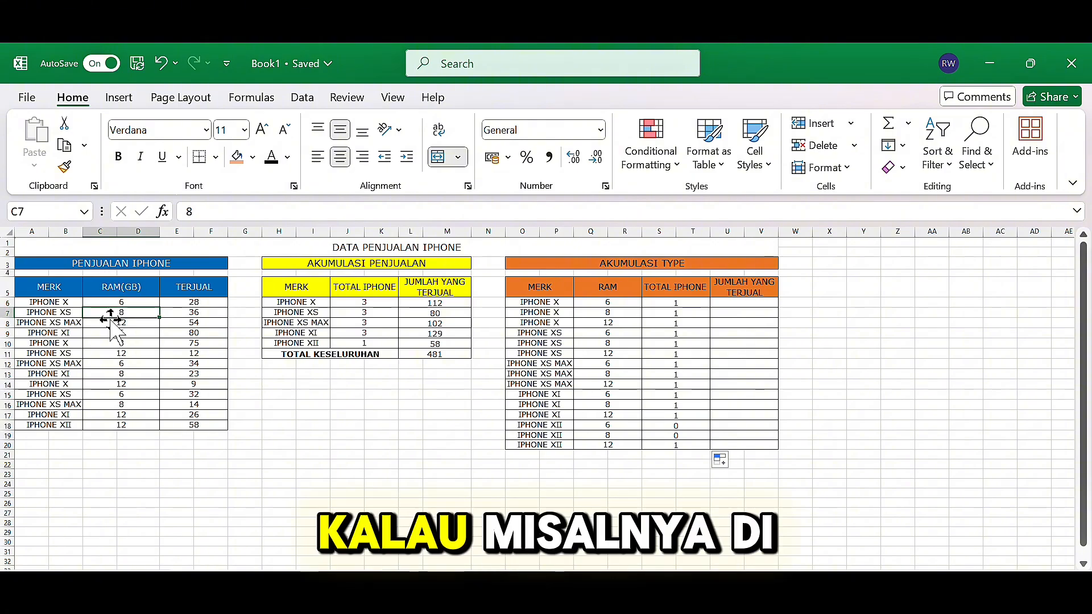
Step: Test the COUNTIFS counts by setting the IPHONE X RAM in C14 to 6, and undo the change
left_click(116, 387)
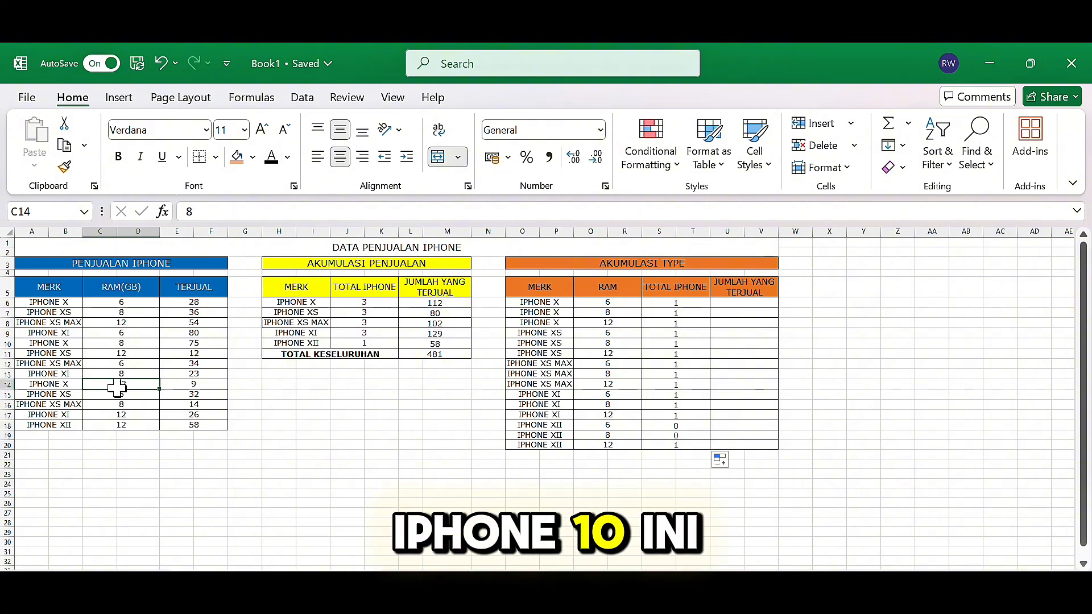
double_click(107, 387)
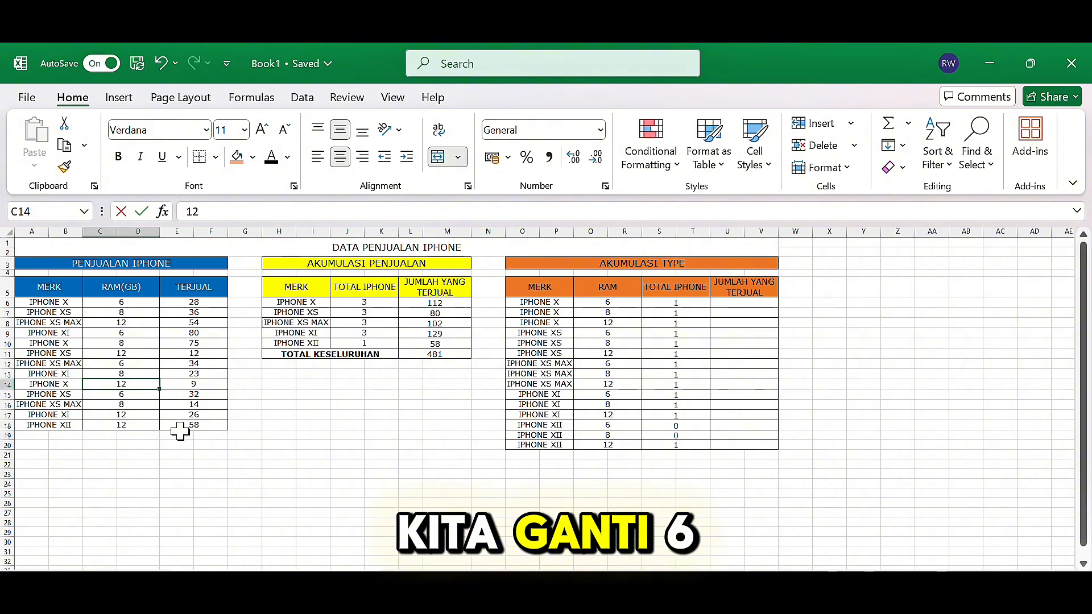
key("BackSpace")
key("BackSpace")
type("6")
key("Return")
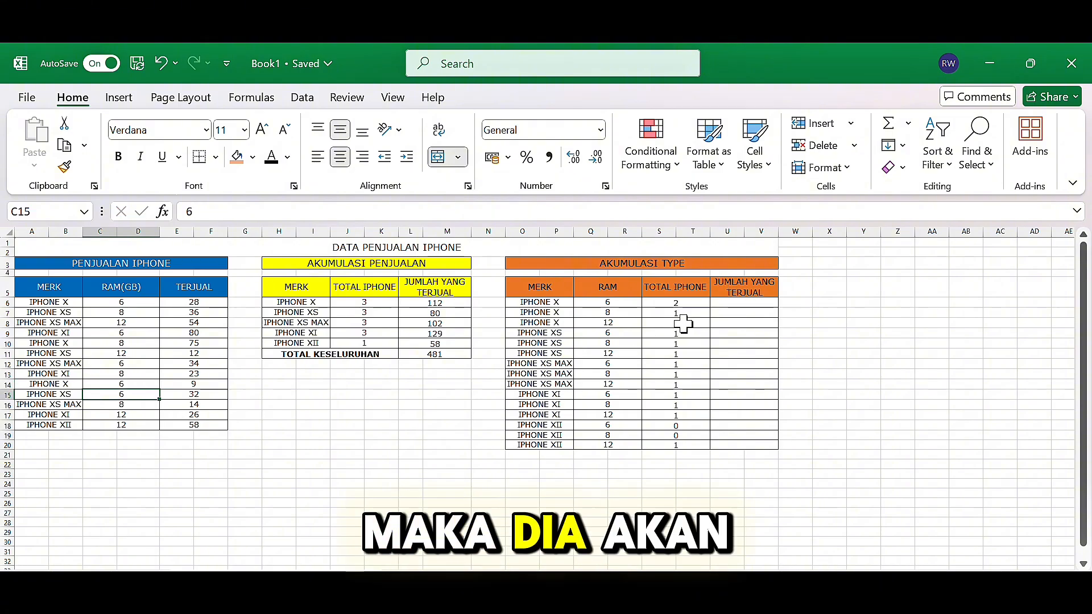
key("ctrl+z")
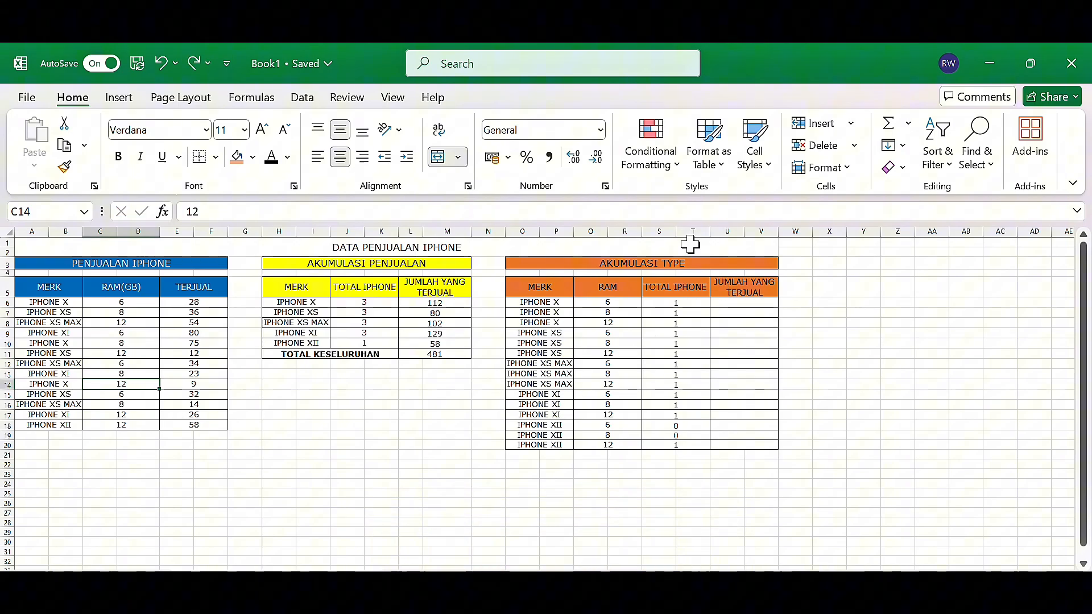
Step: Begin a SUMIFS formula in U6 with the TERJUAL entries as the absolute sum range $E$6:$F$18
left_click(740, 302)
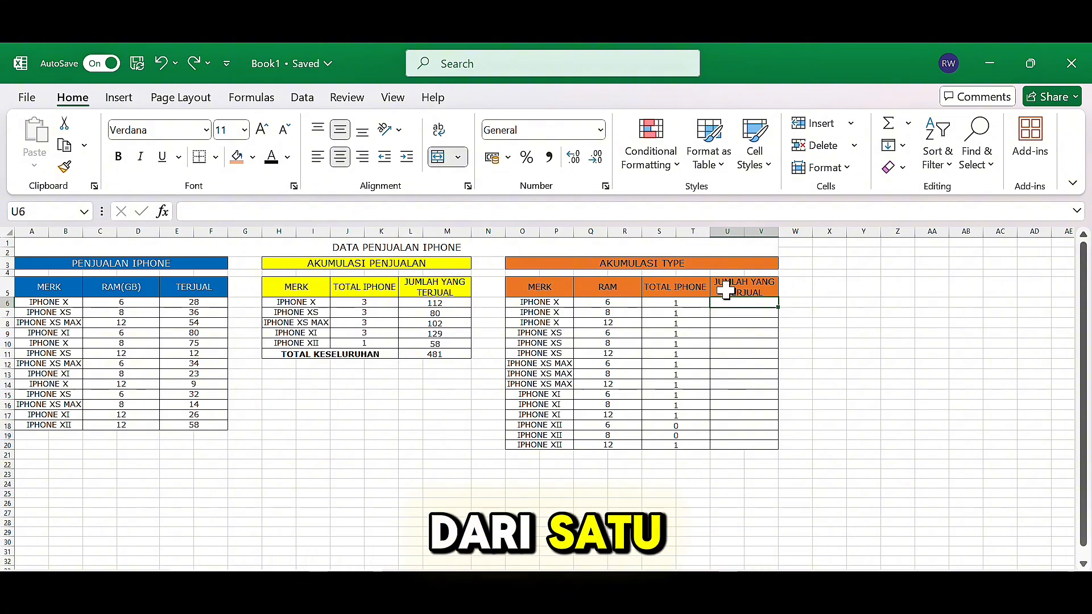
type("=SUMI")
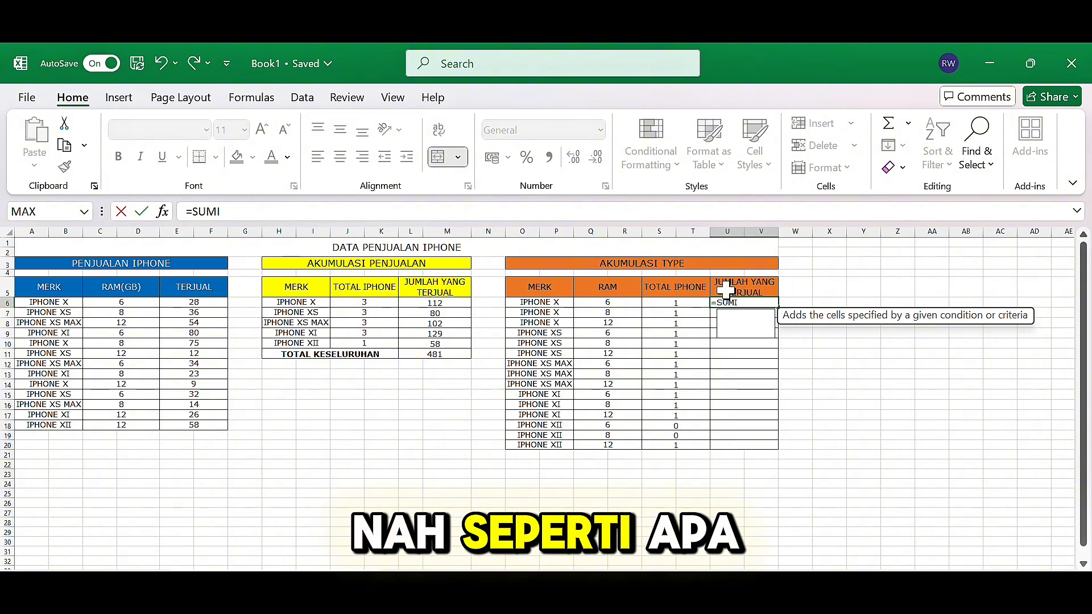
type("FS(")
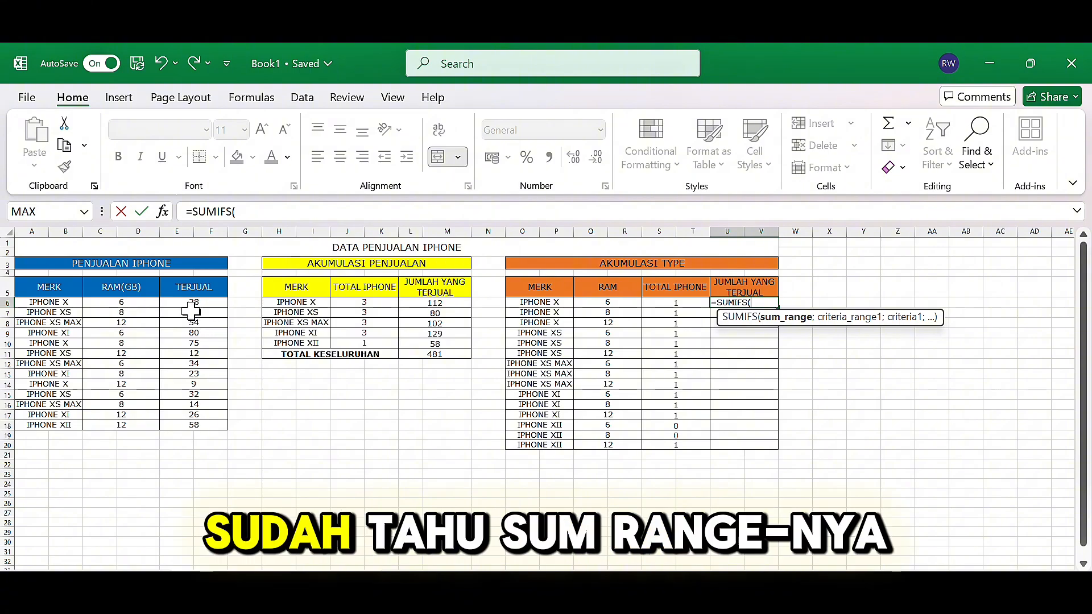
left_click_drag(190, 303, 189, 435)
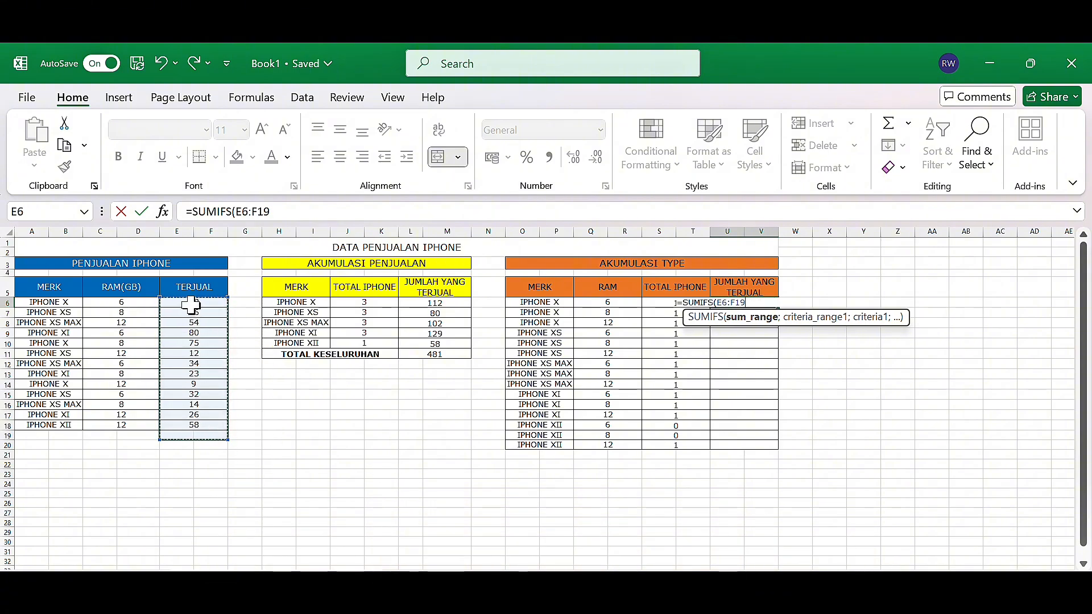
left_click_drag(189, 307, 195, 314)
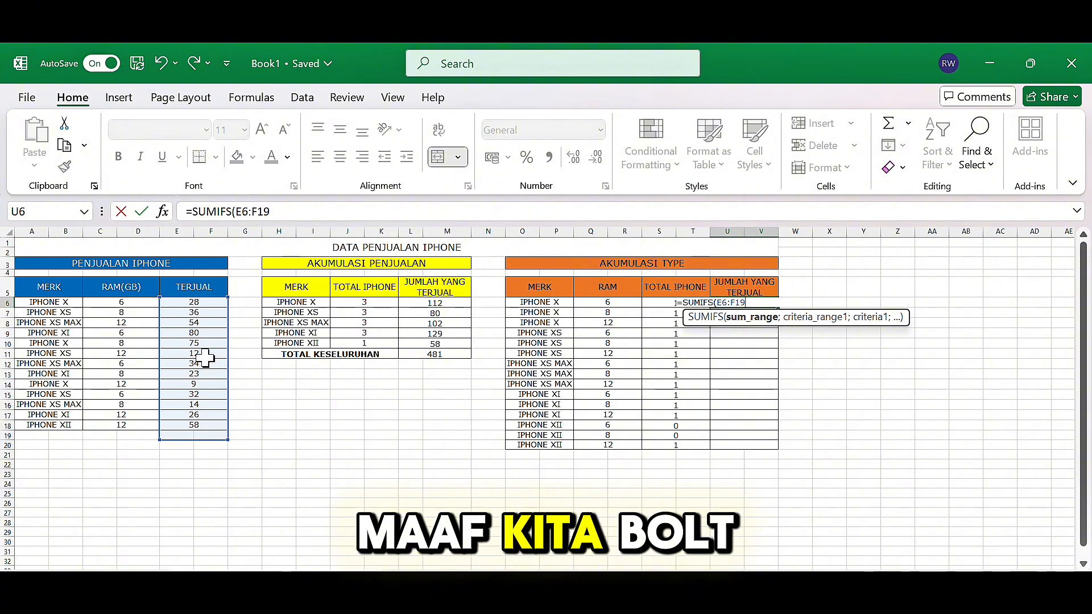
left_click_drag(225, 436, 221, 427)
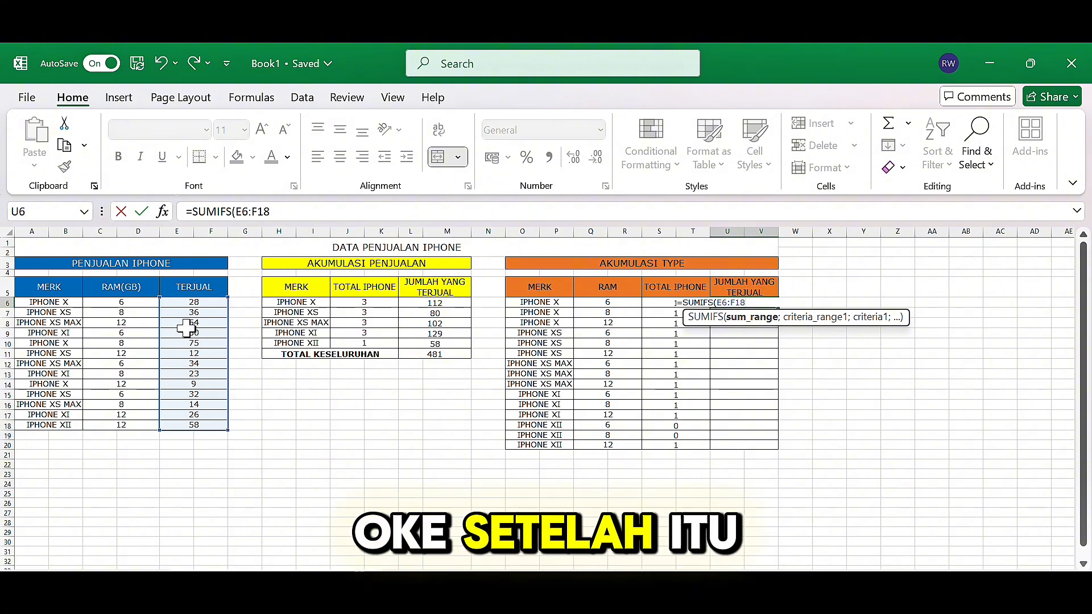
key("F4")
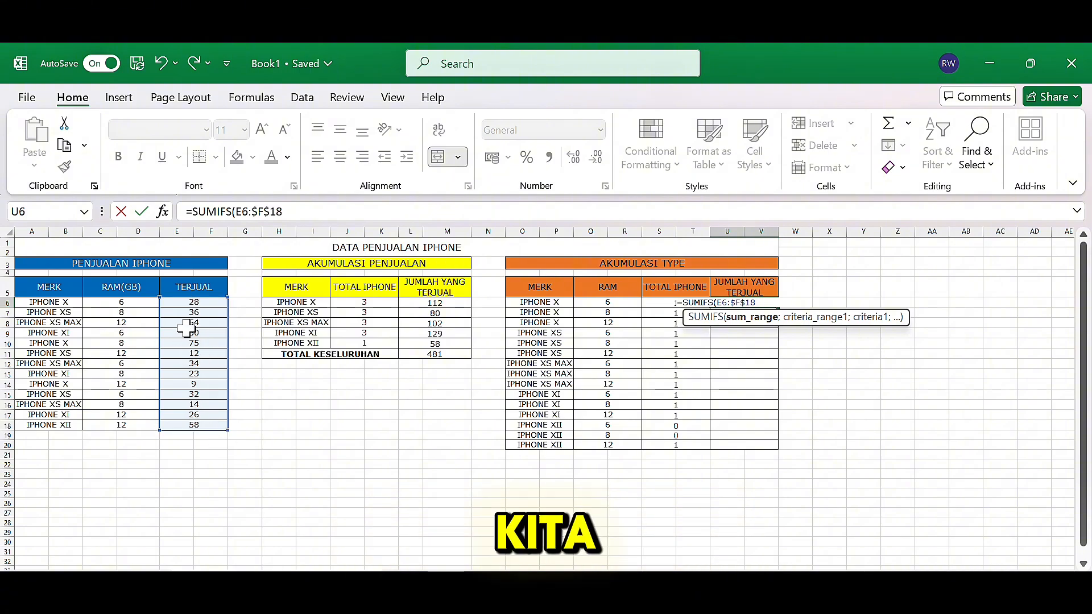
left_click(246, 212)
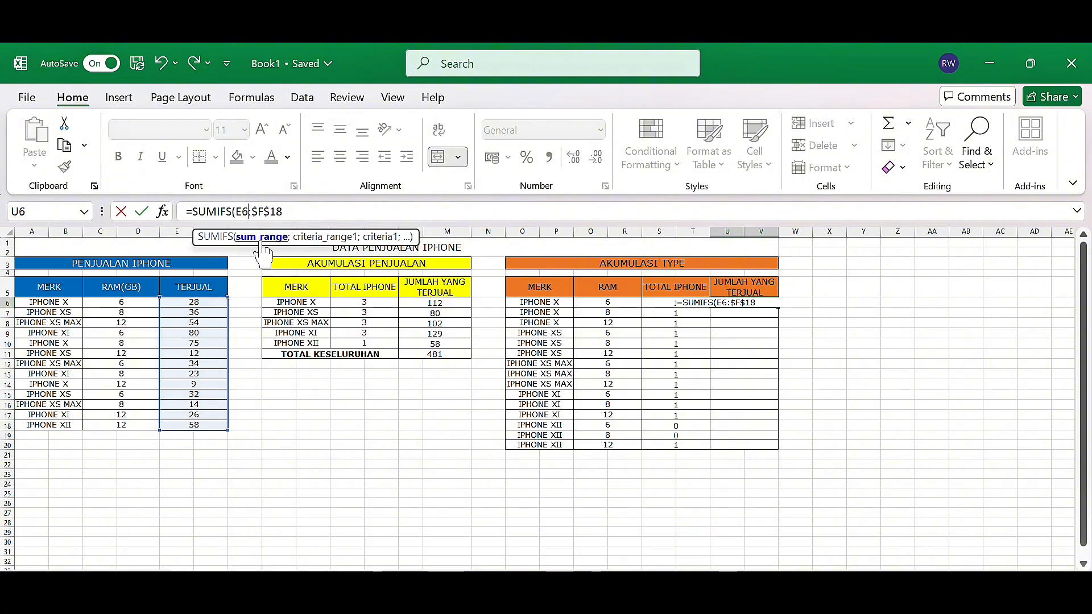
key("F4")
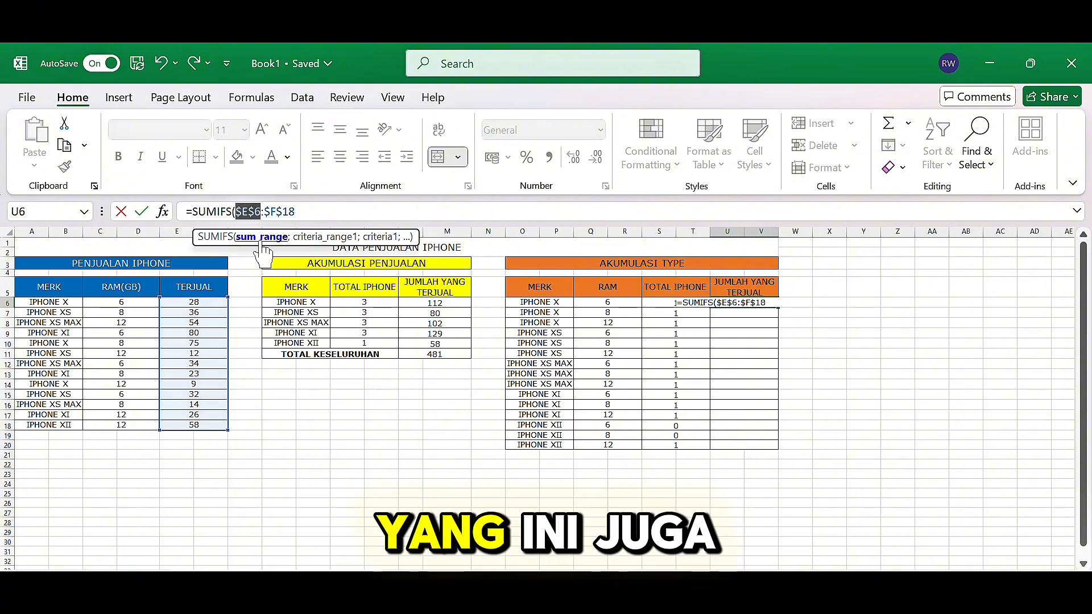
left_click(351, 212)
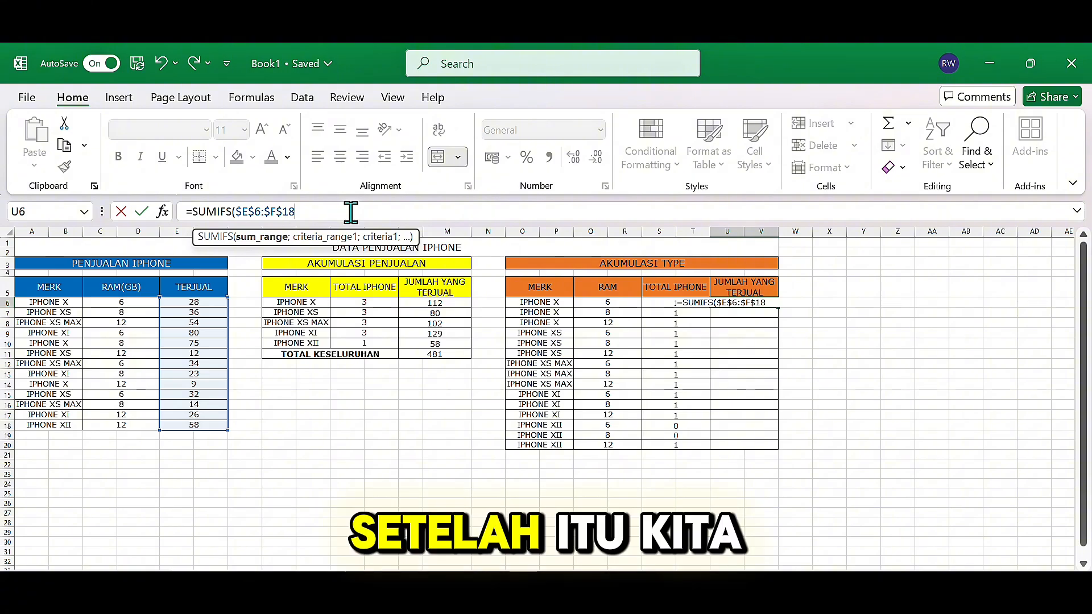
Step: Add the MERK entries as the absolute first criteria range $A$6:$B$18 of the SUMIFS formula, with O6 as its criterion
type(";")
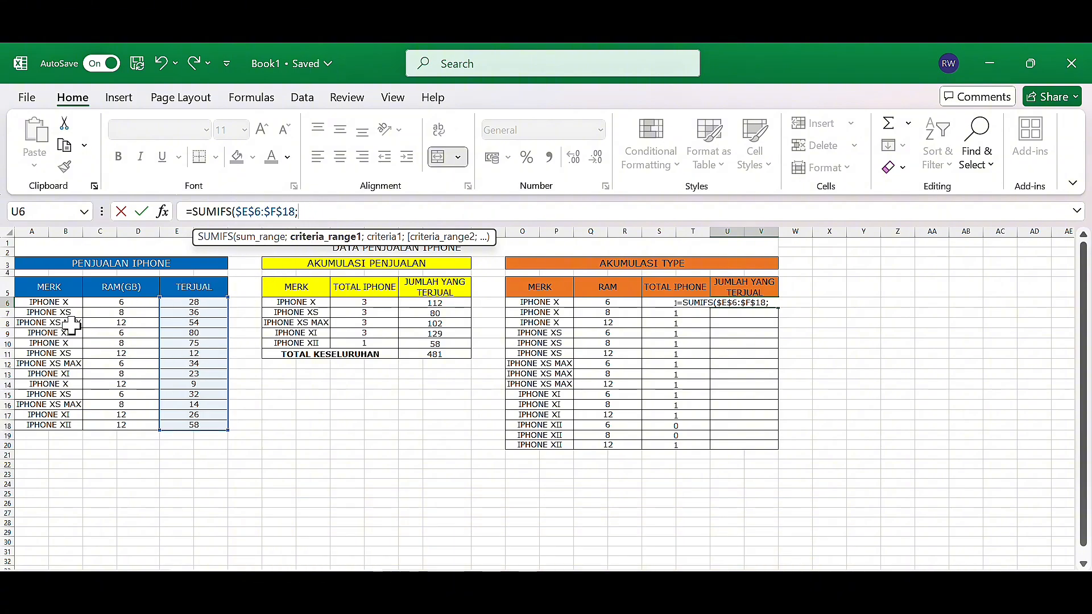
left_click_drag(65, 300, 66, 426)
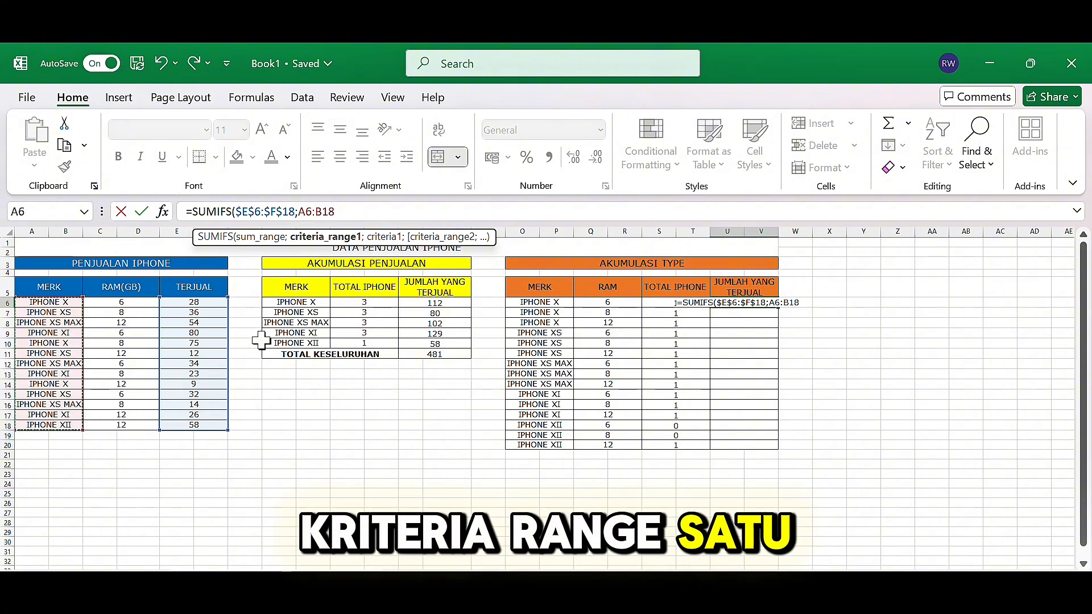
key("F4")
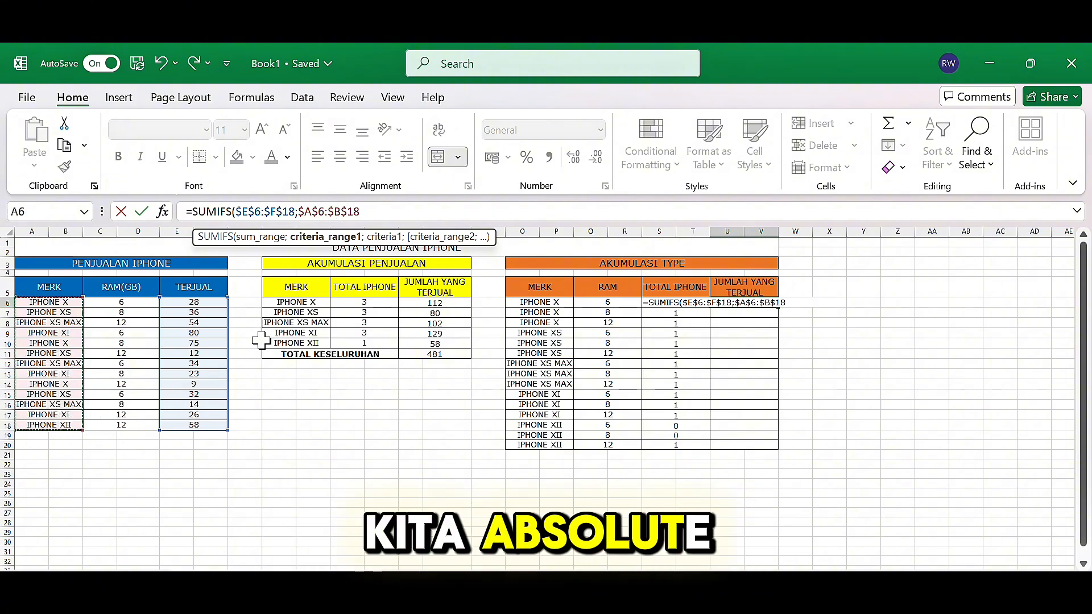
type(";O6")
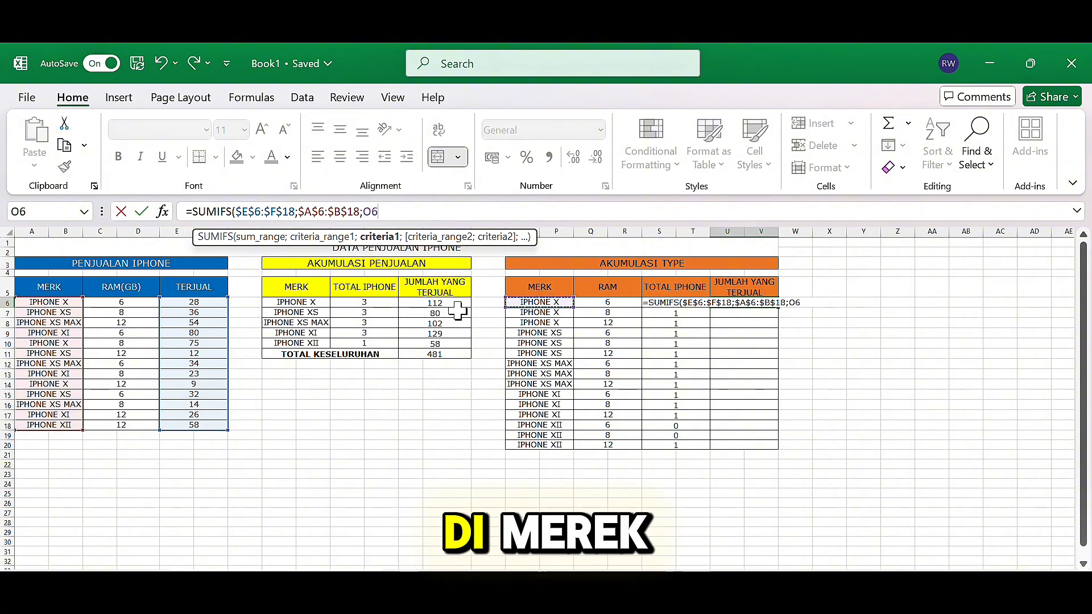
Step: Add the RAM(GB) entries as the absolute second criteria range $C$6:$D$18 with Q6 as its criterion, and complete the SUMIFS formula
type(";")
left_click_drag(146, 305, 149, 428)
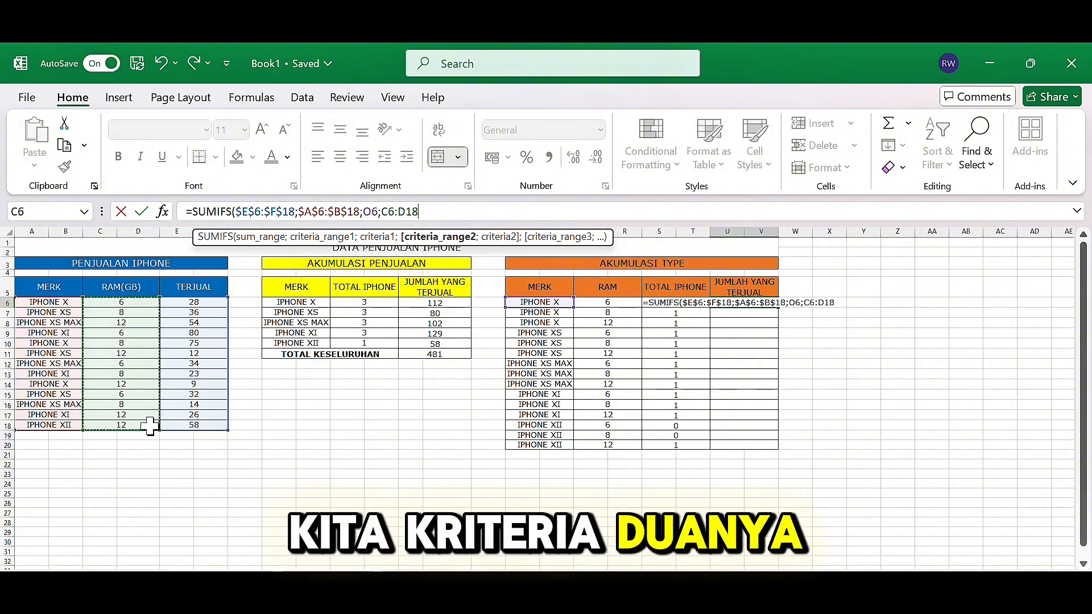
key("F4")
type(";")
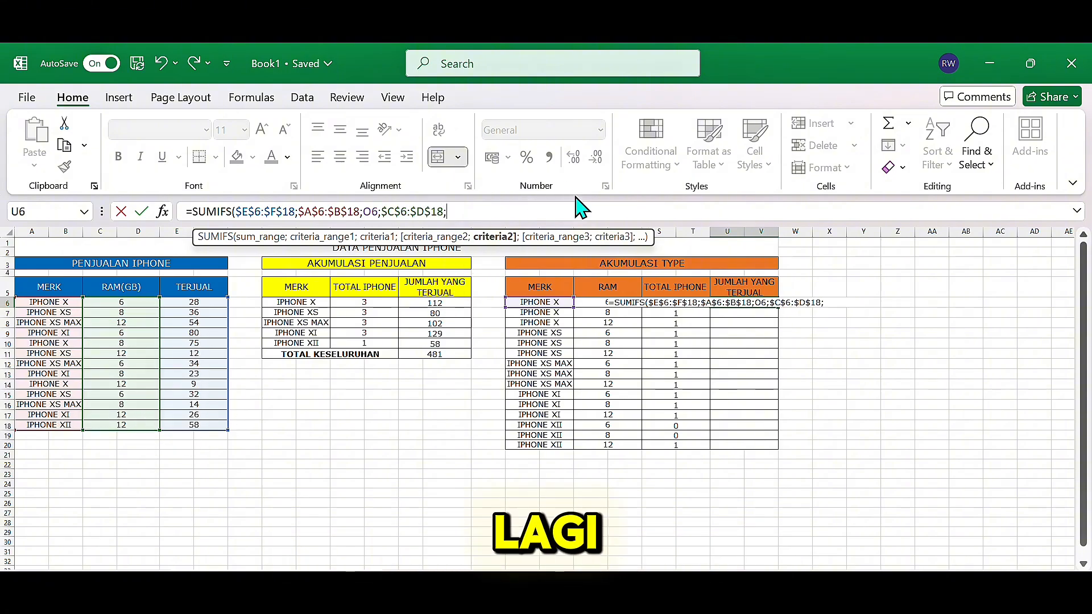
left_click(586, 305)
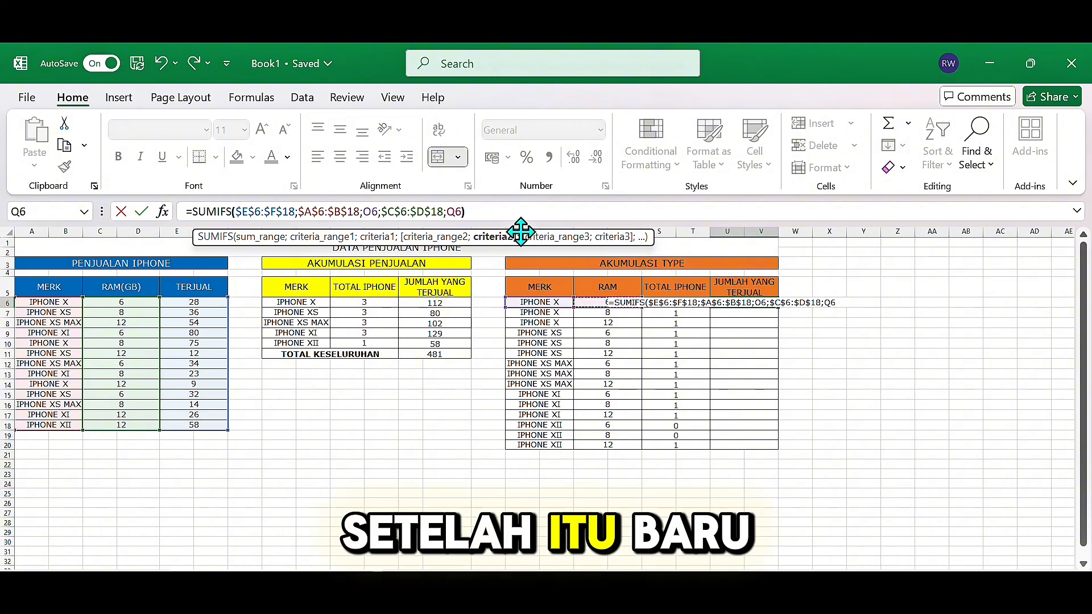
type(")")
key("Return")
Step: Fill the SUMIFS formula from U6 down to U20 and check the first IPHONE X result against its sales entry in E6
left_click(756, 303)
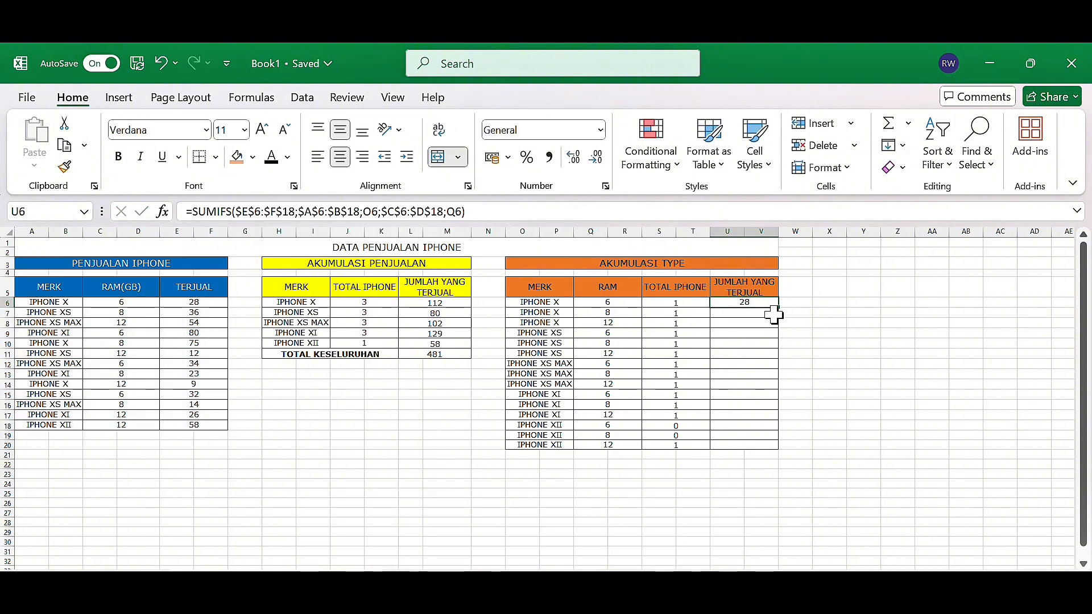
left_click_drag(779, 402, 780, 453)
left_click(741, 353)
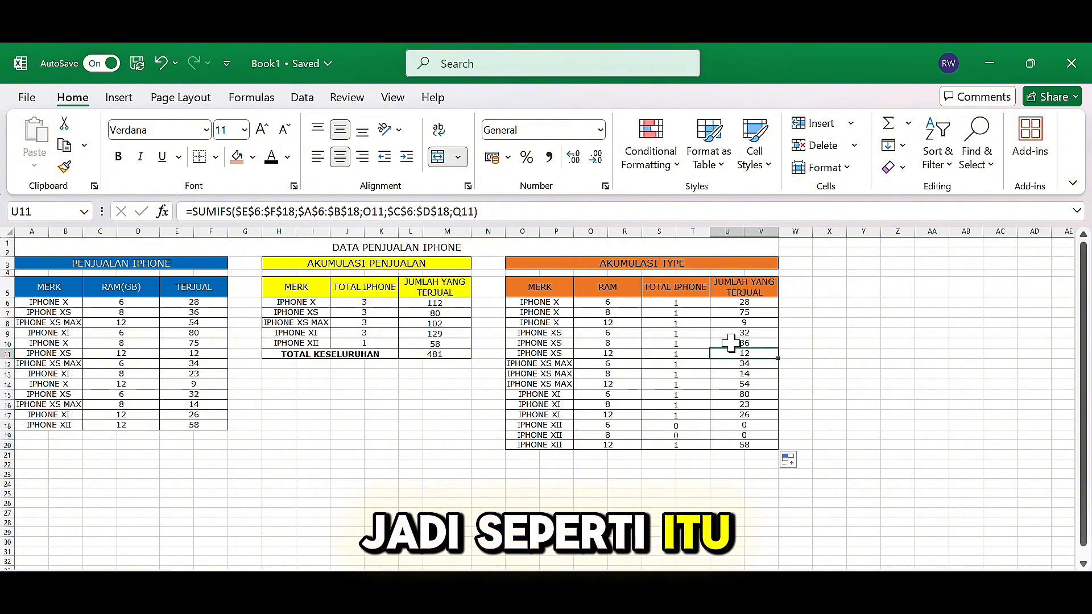
left_click(734, 304)
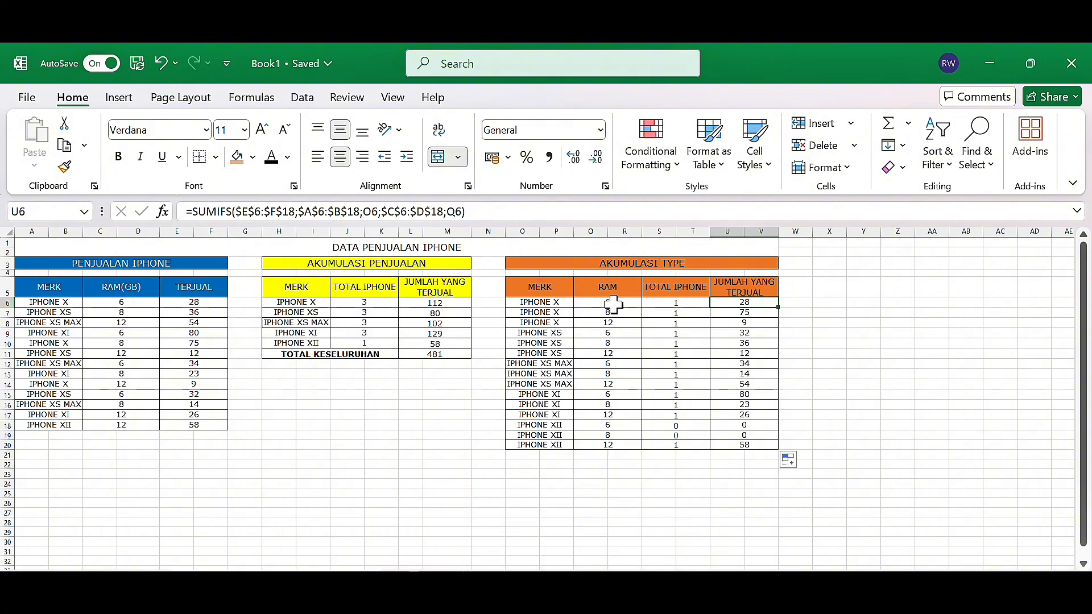
left_click(180, 303)
left_click(675, 302)
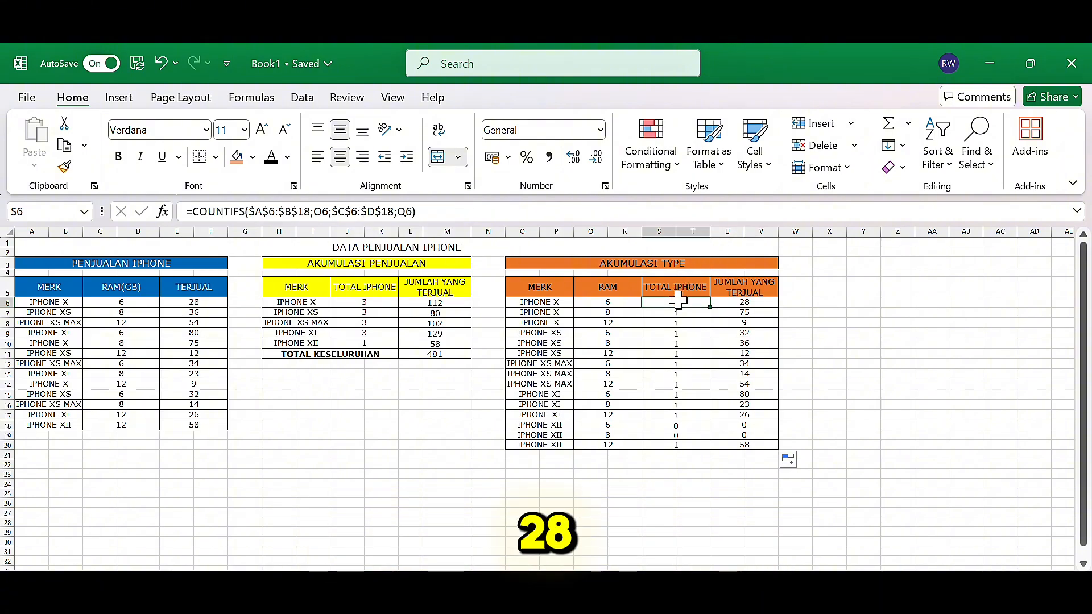
Step: Set the IPHONE X RAM in C10 to 6 and compare the SUMIFS total in U6 with the TERJUAL data
left_click(124, 341)
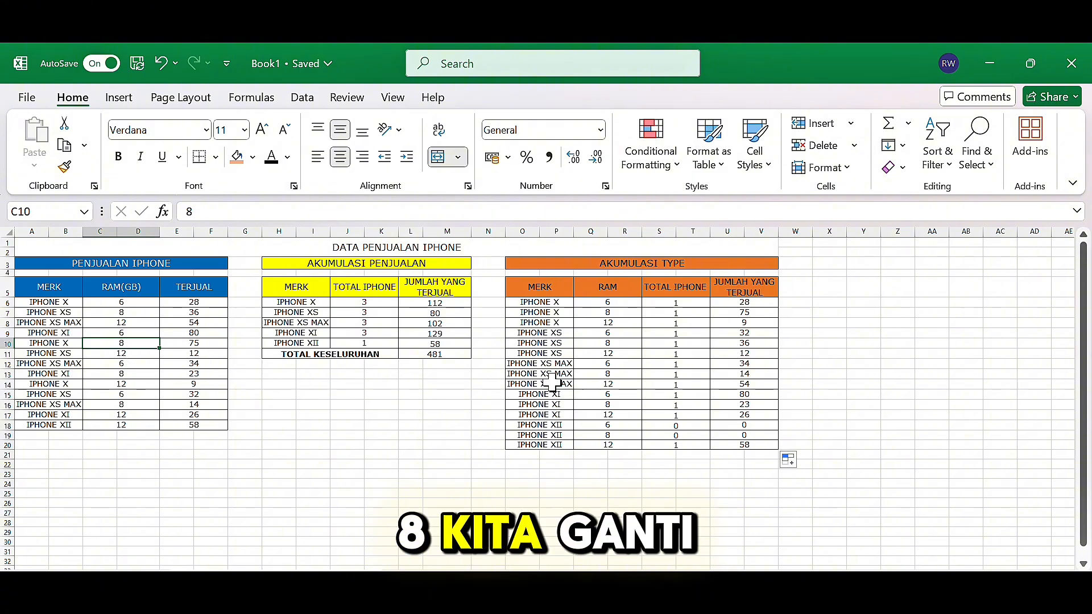
type("6")
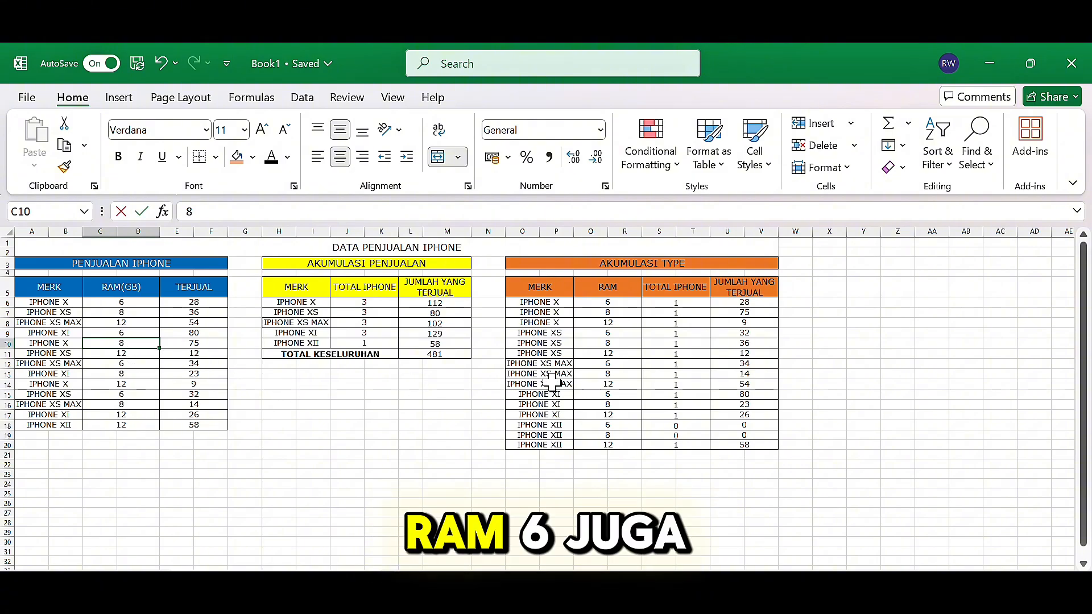
key("Return")
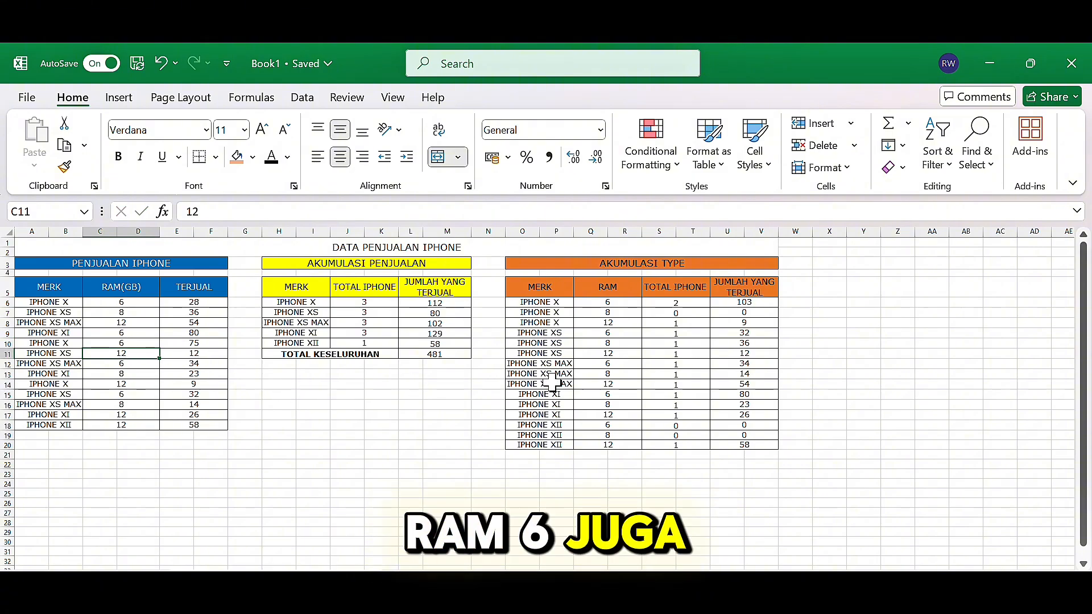
left_click(762, 304)
left_click(211, 303)
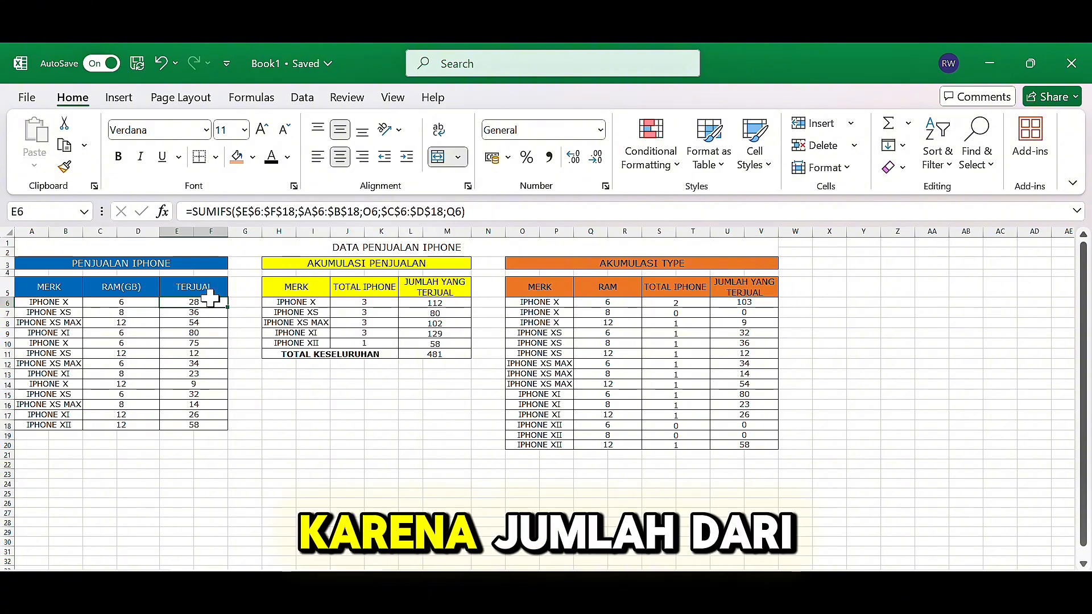